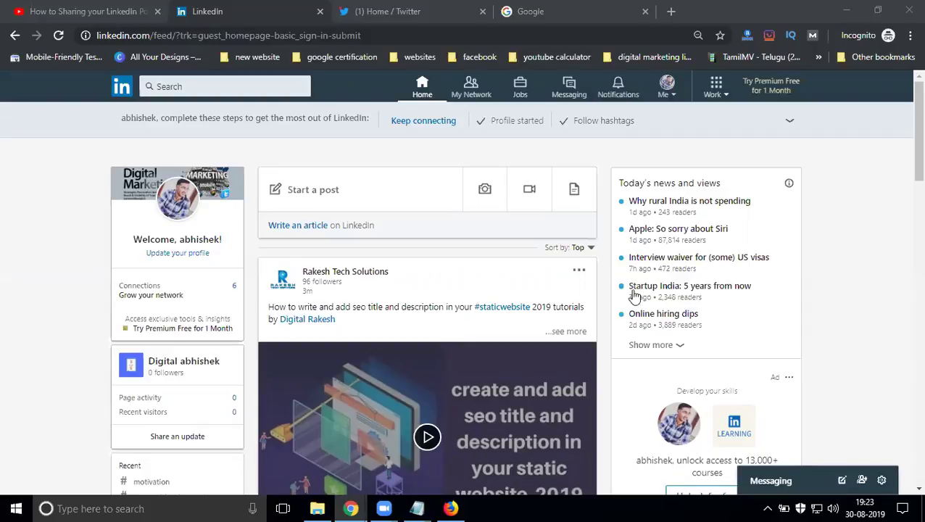
Start a new post with its audience set to Anyone + Twitter, dismissing the Twitter authorization popup.
left_click(349, 189)
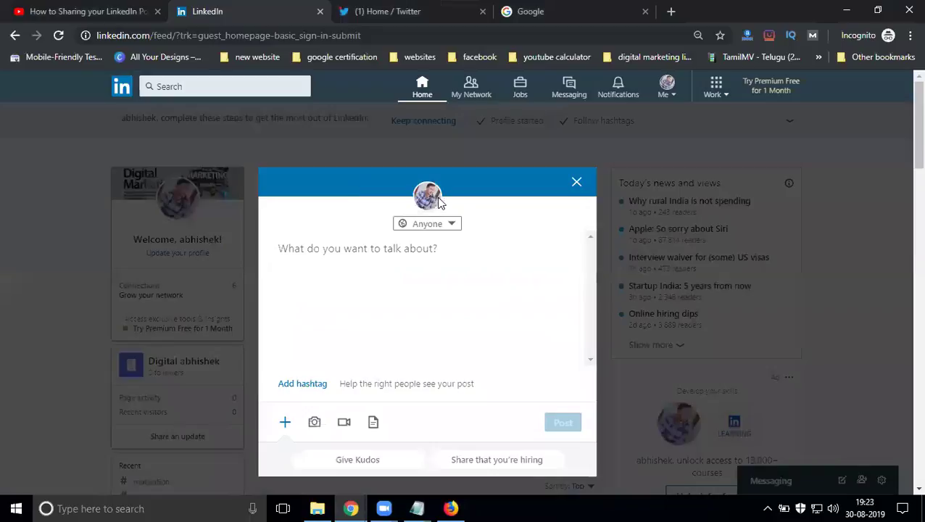
left_click(443, 223)
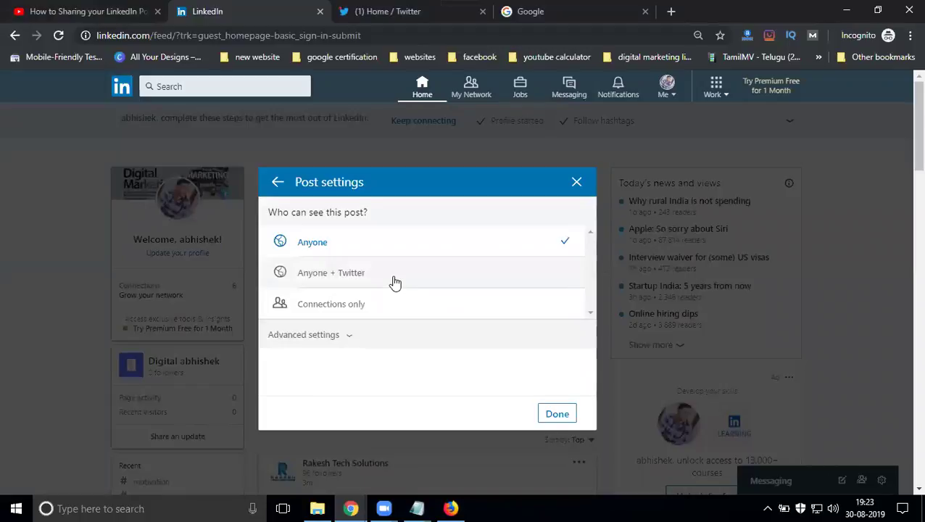
left_click(394, 282)
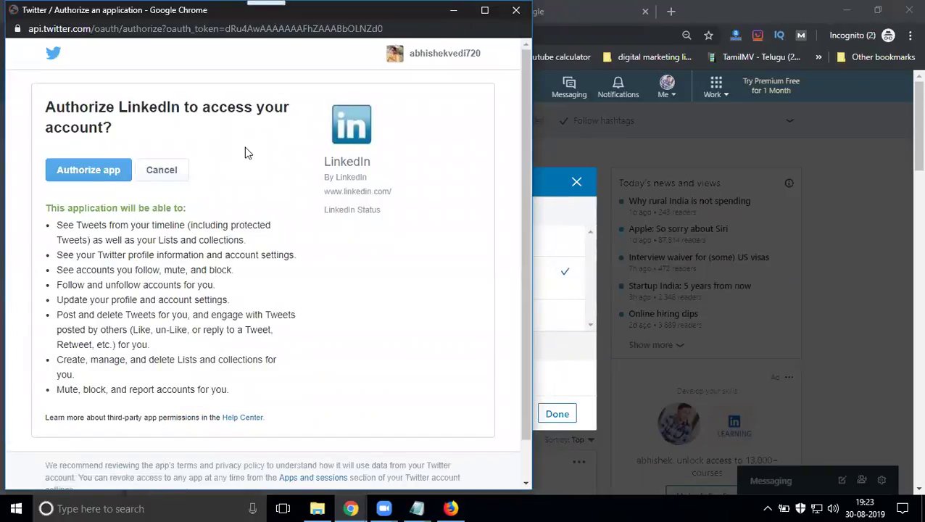
left_click(517, 12)
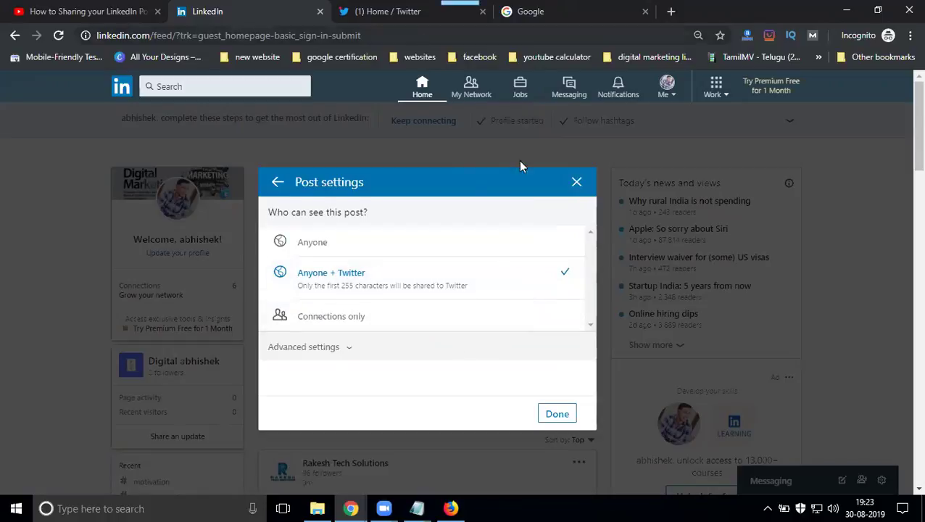
Close the post settings and go to Settings & Privacy > Account.
left_click(574, 183)
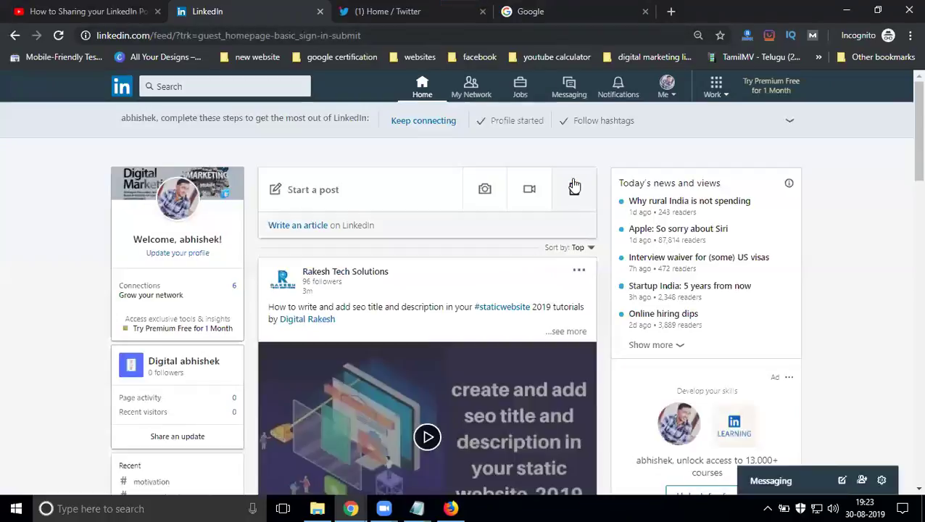
left_click(671, 92)
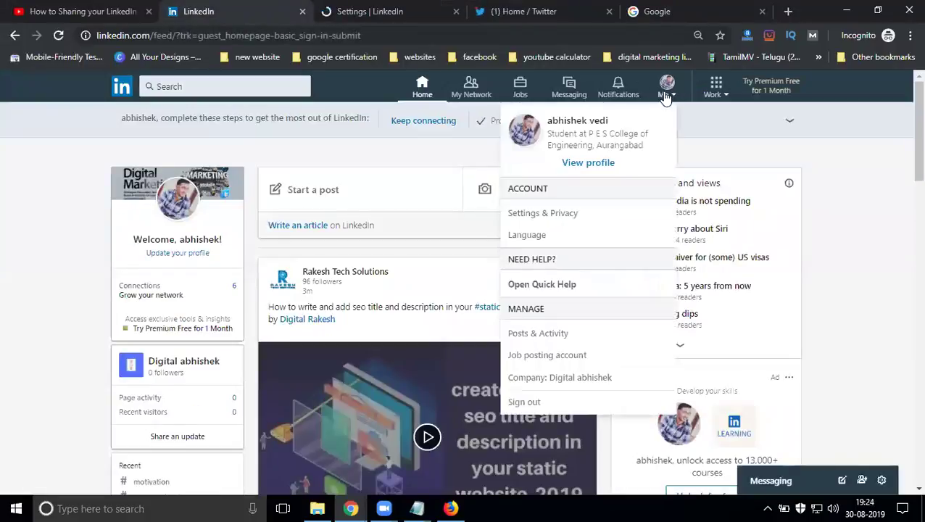
left_click(338, 14)
left_click(208, 259)
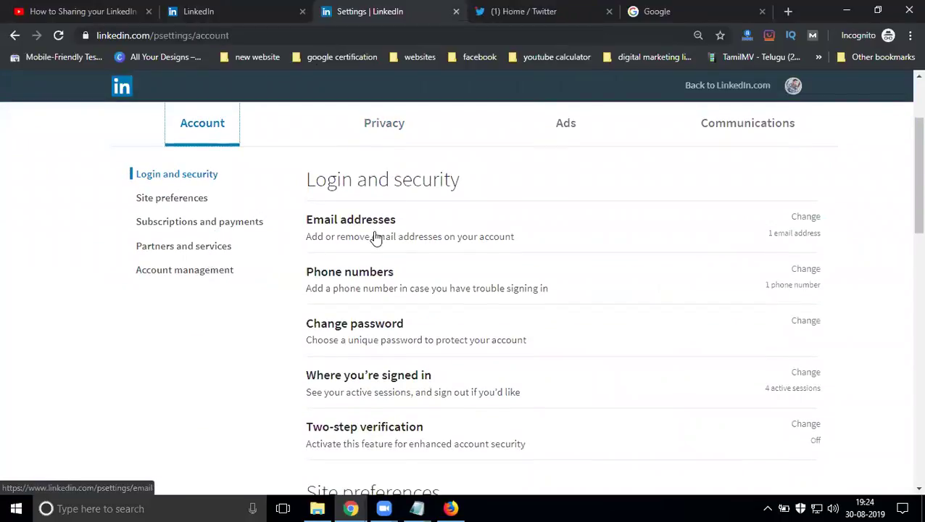
Expand the Twitter settings section, which shows no Twitter account connected.
scroll(373, 237, "down", 2)
scroll(374, 237, "down", 1)
scroll(375, 237, "down", 2)
scroll(374, 237, "down", 3)
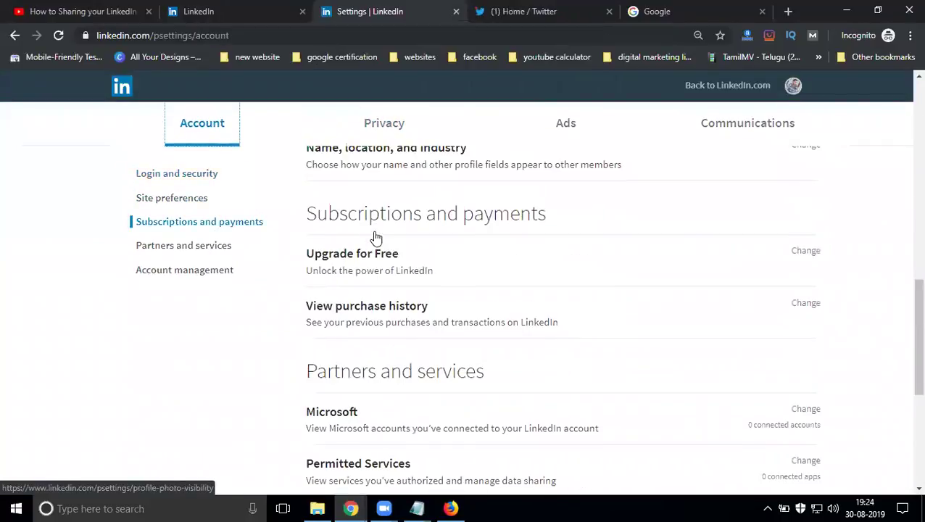
scroll(373, 233, "down", 2)
scroll(376, 237, "down", 2)
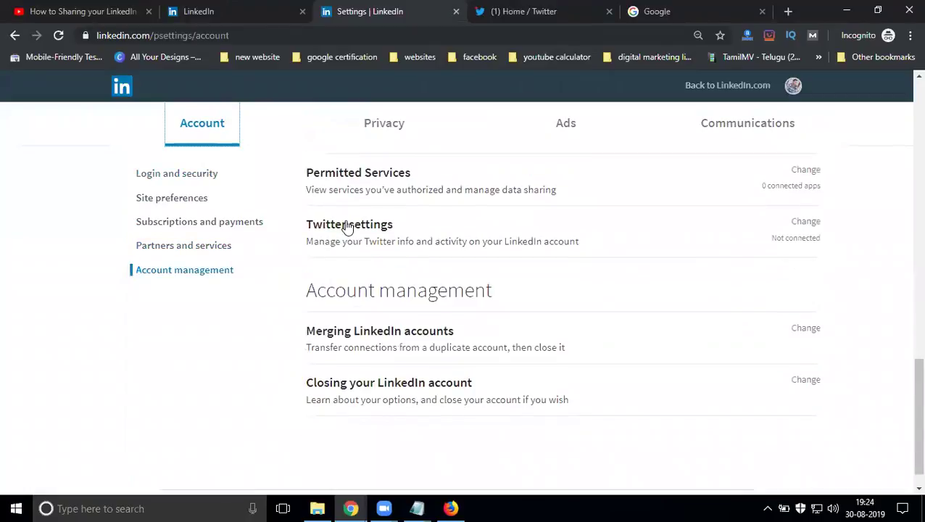
left_click(797, 242)
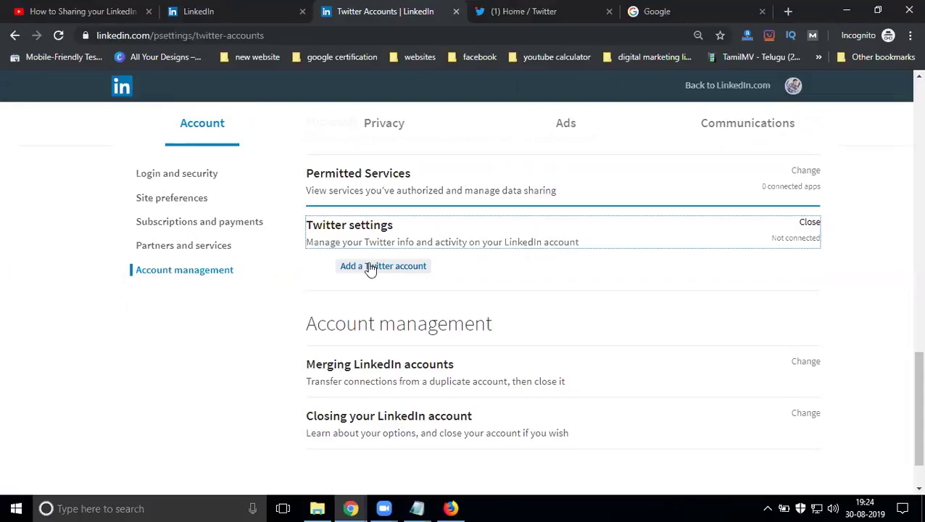
Back on the feed, start a post set to Anyone + Twitter and begin adding a Twitter account.
left_click(233, 11)
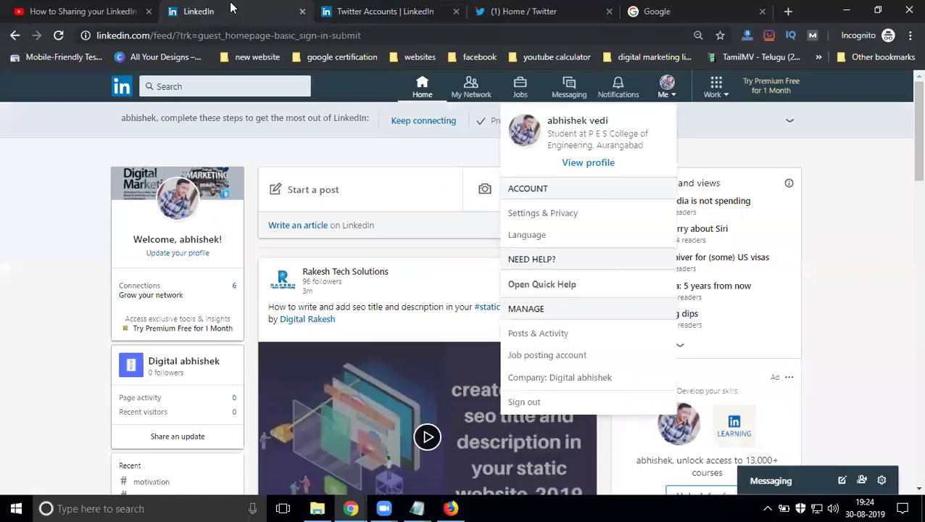
left_click(339, 200)
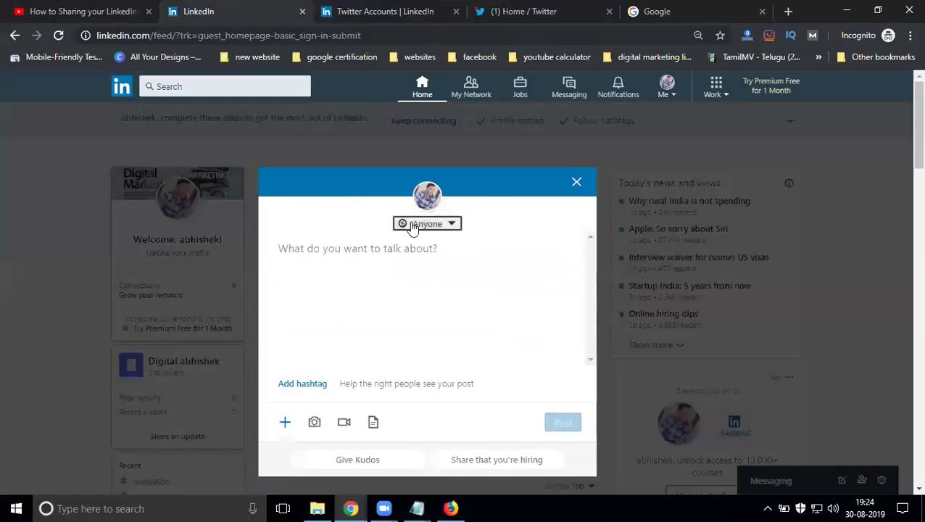
left_click(405, 223)
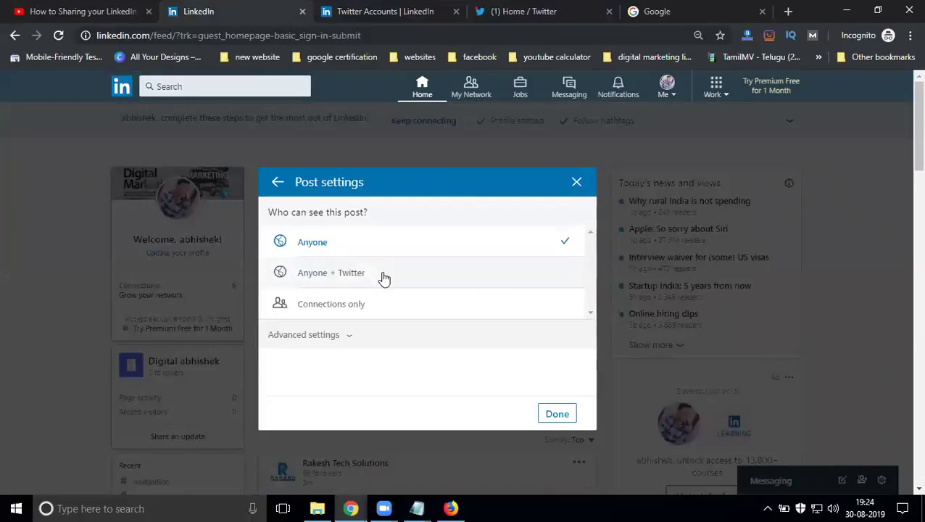
left_click(383, 279)
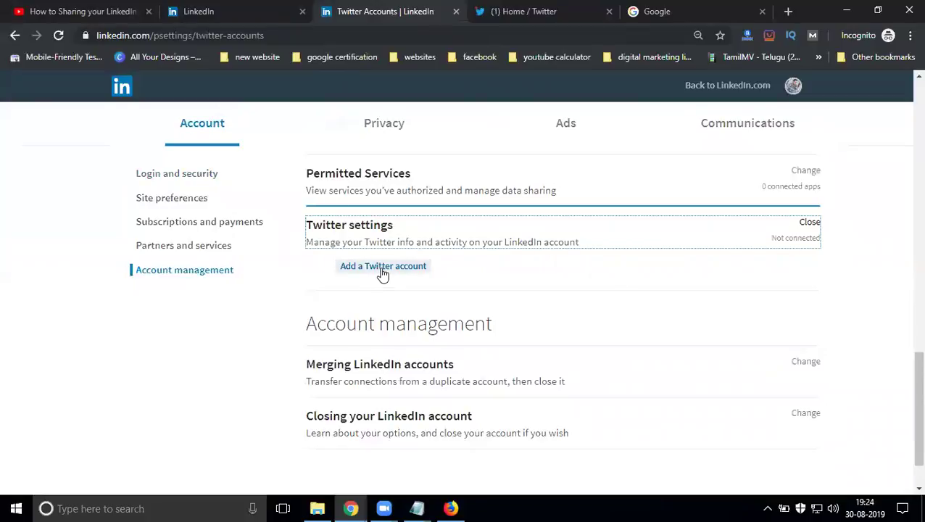
left_click(382, 268)
left_click(335, 349)
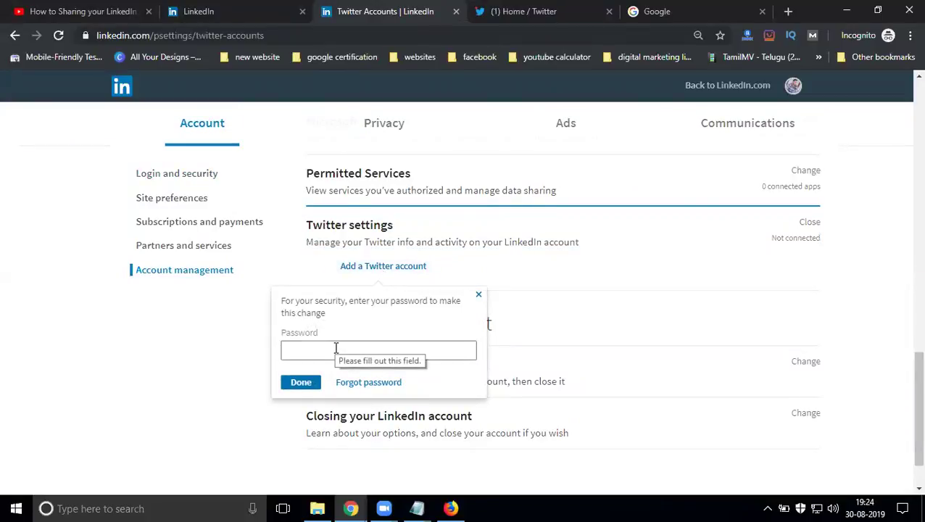
Authorize LinkedIn's app on Twitter and reload the Twitter Accounts page to confirm the connection.
left_click(232, 9)
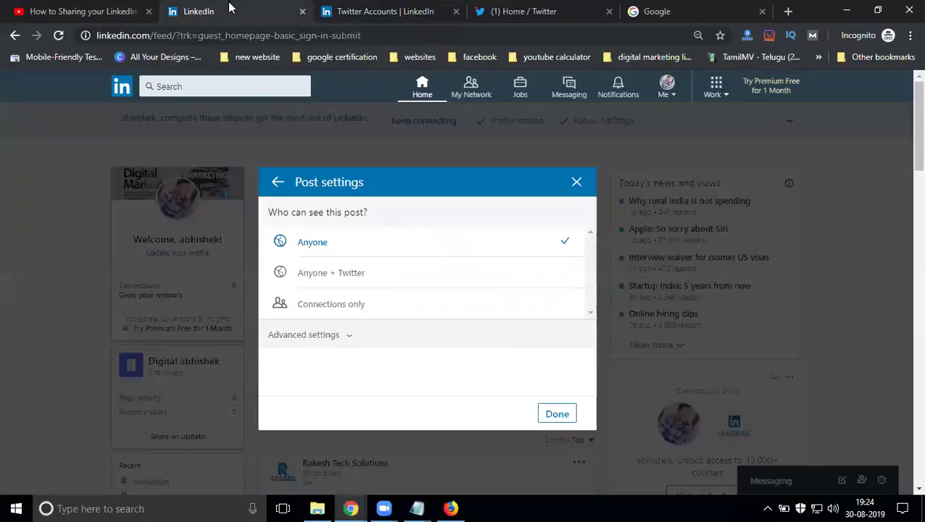
left_click(336, 278)
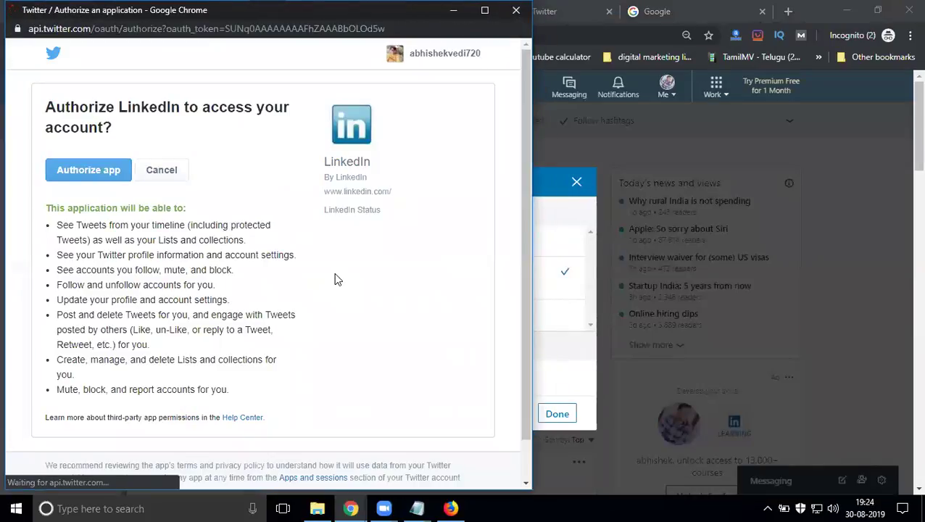
left_click(81, 174)
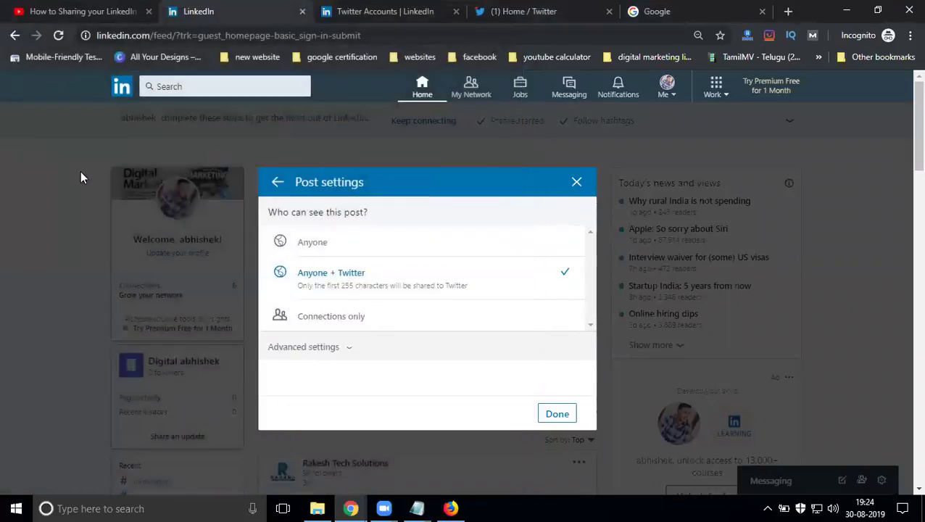
key("ctrl+Tab")
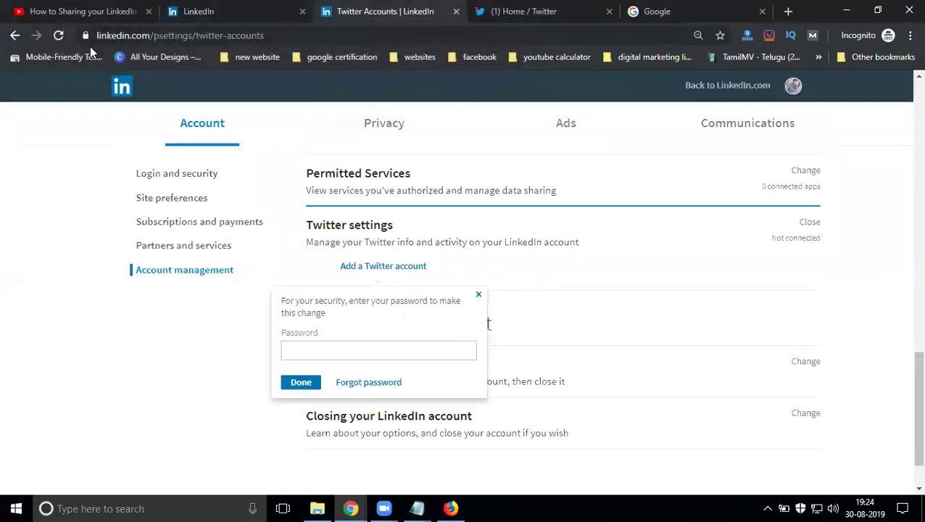
left_click(58, 38)
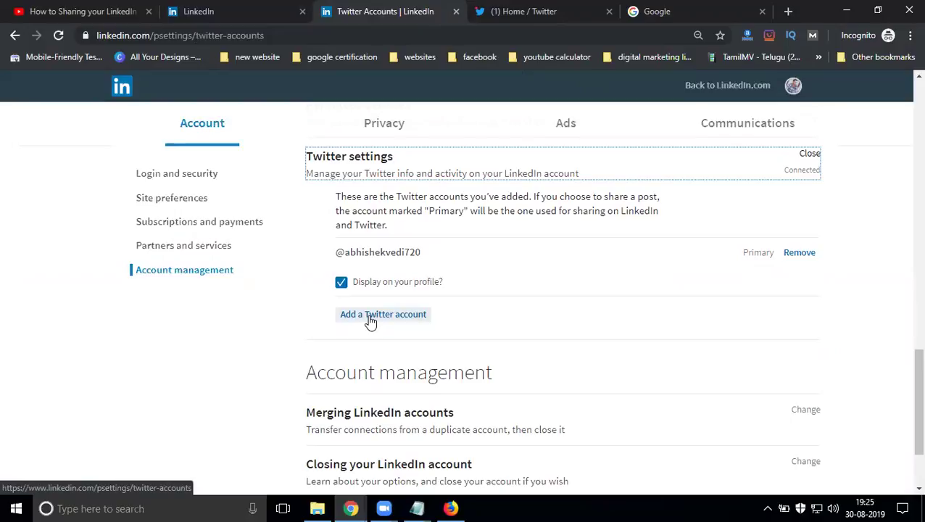
left_click(195, 8)
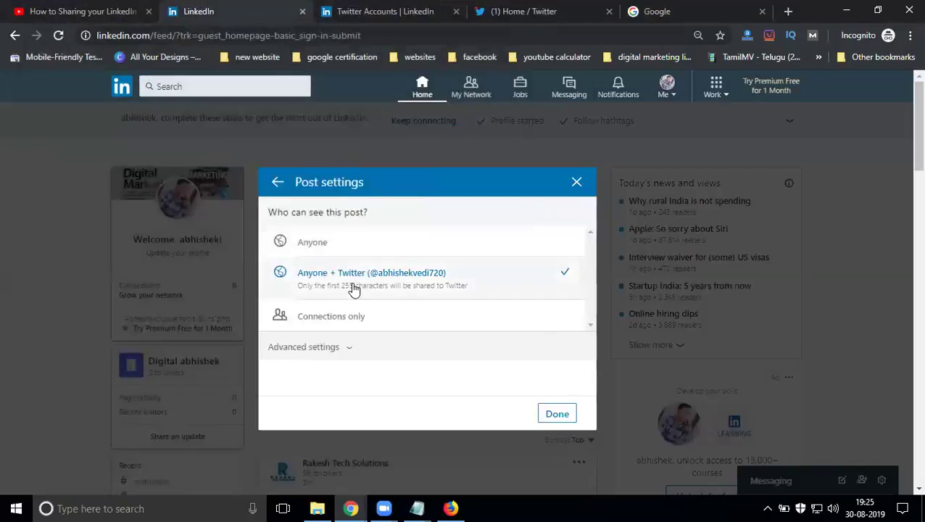
Confirm the Anyone + Twitter audience, then check the Twitter profile's single existing tweet.
left_click(558, 415)
left_click(409, 274)
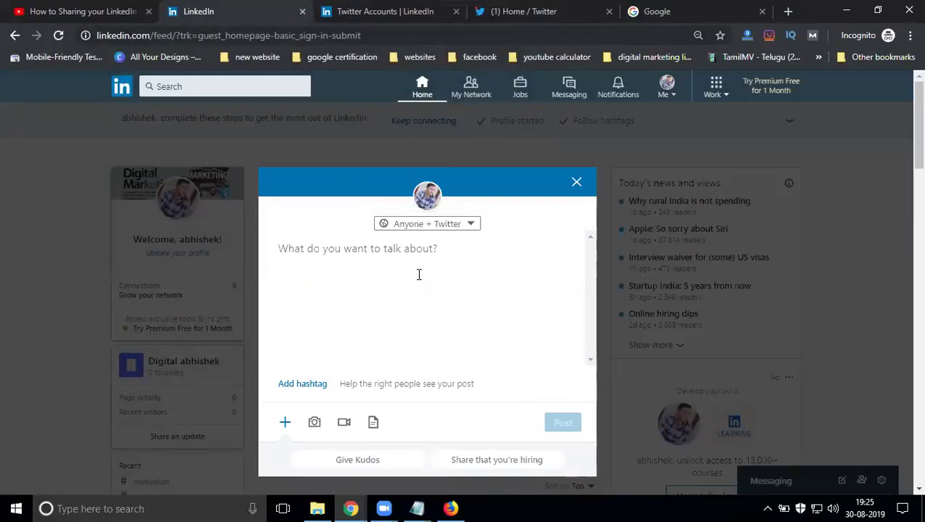
left_click(532, 12)
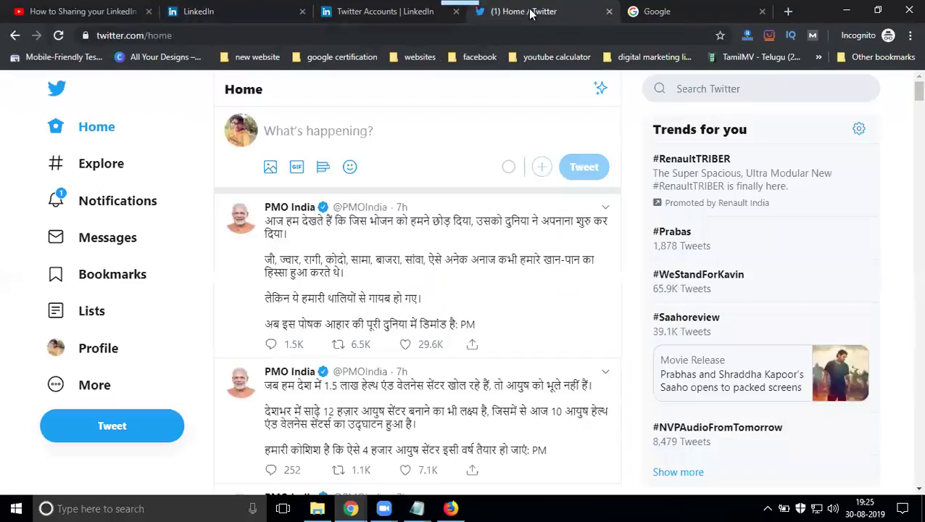
left_click(98, 348)
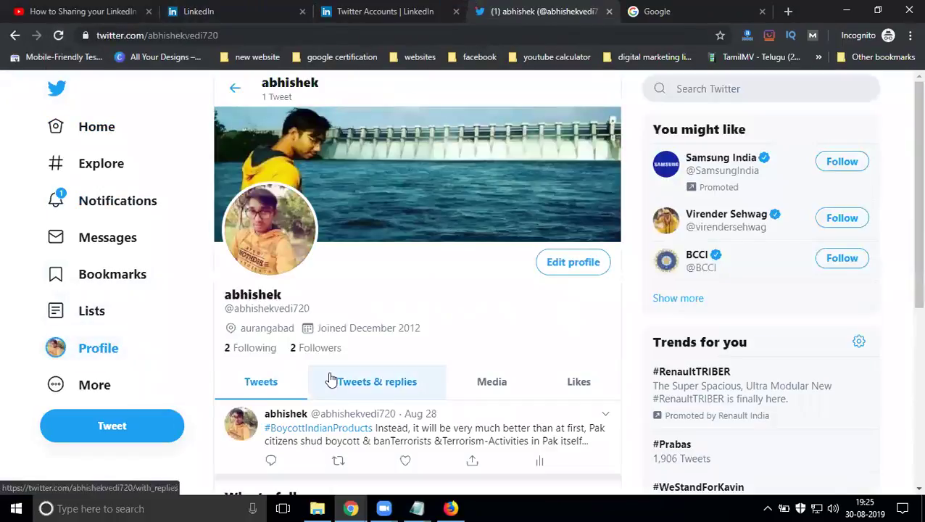
scroll(331, 378, "down", 2)
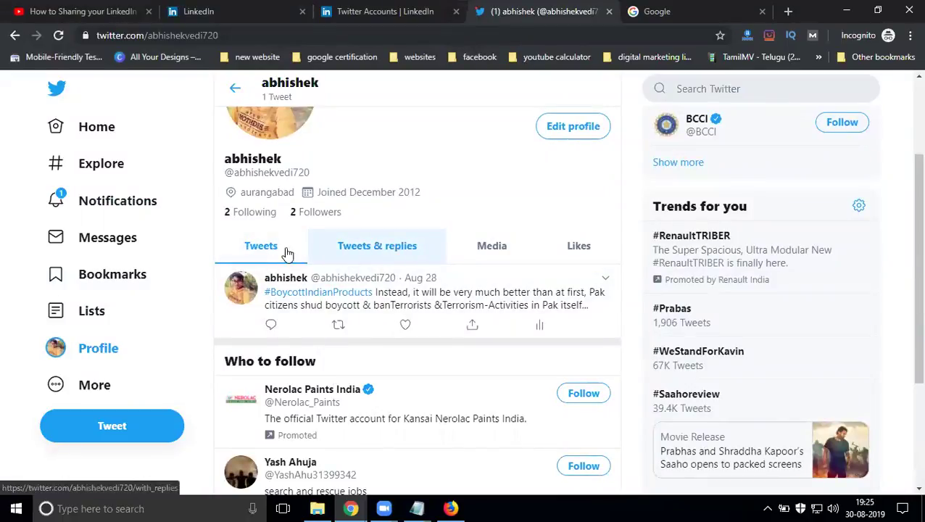
left_click(203, 11)
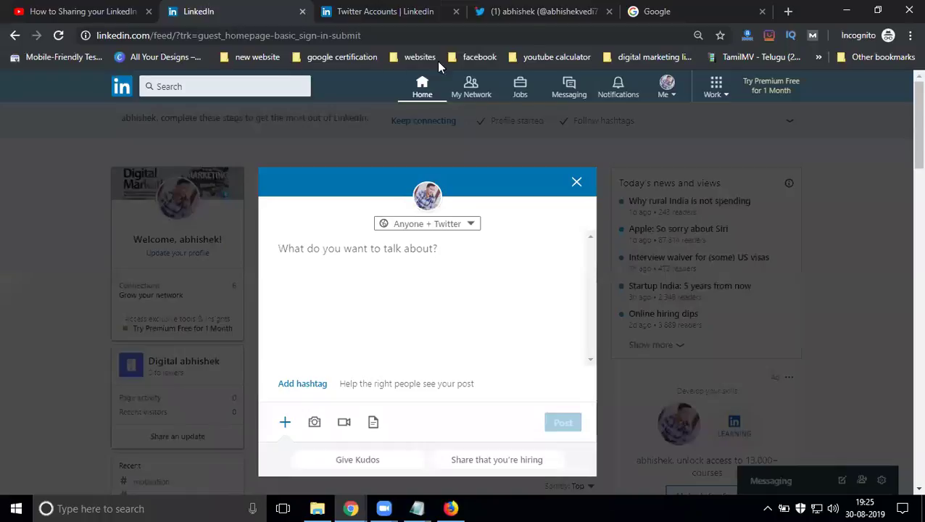
Search Google Images for 'digital marketing vs traditional' and preview the gmbginc infographic.
left_click(651, 11)
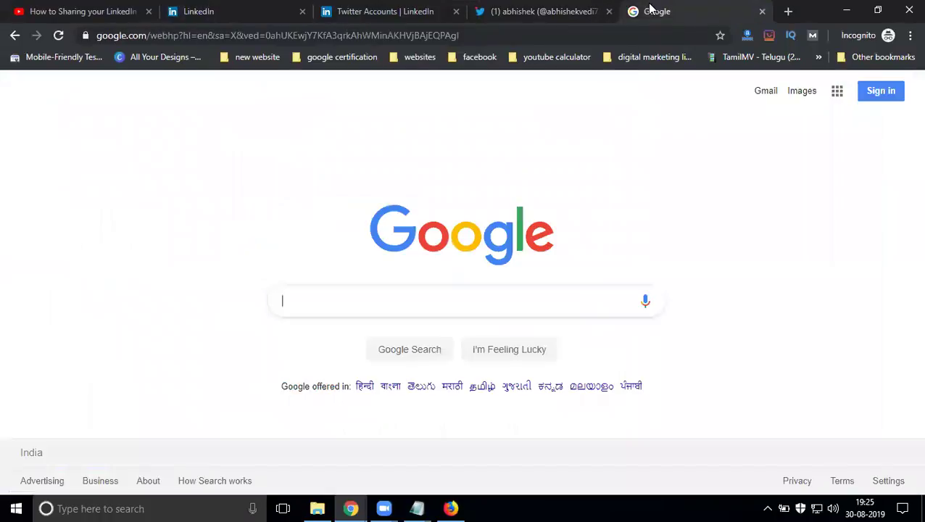
type("digit")
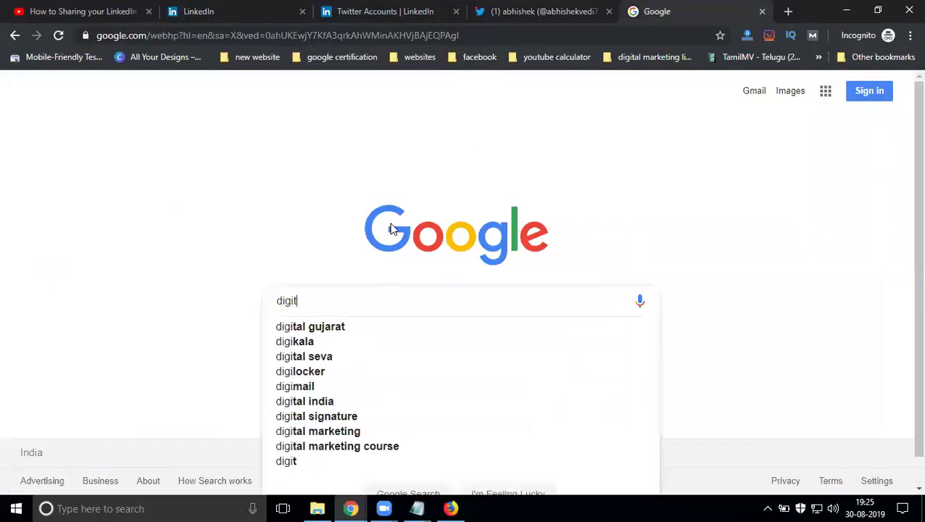
type("al marketi")
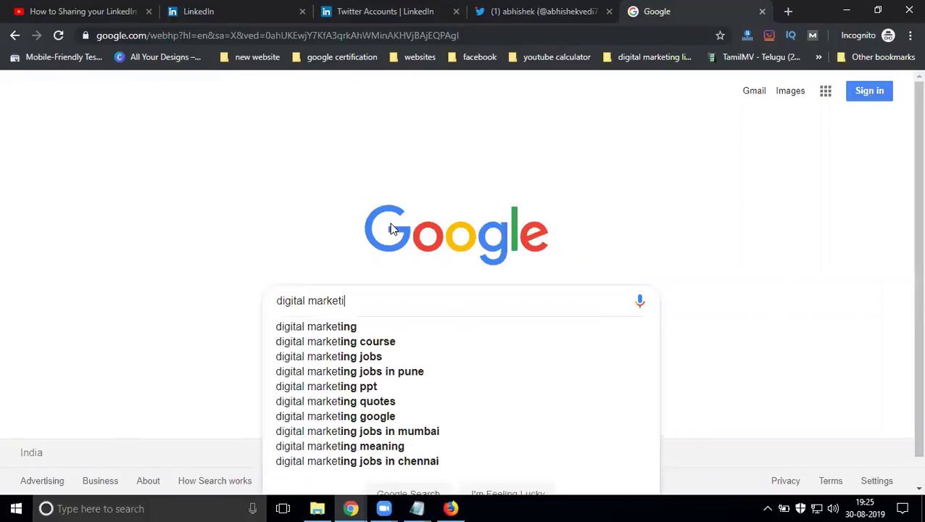
type("ng vs t")
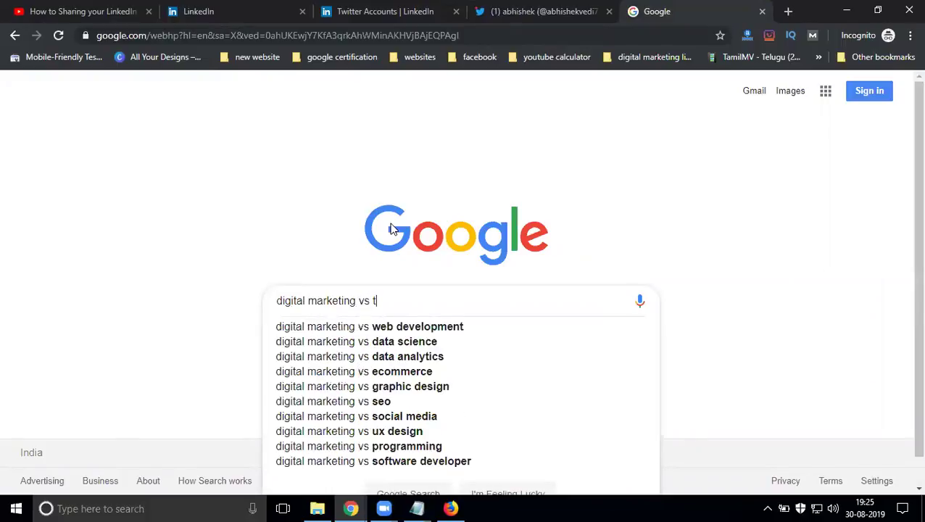
key("Down")
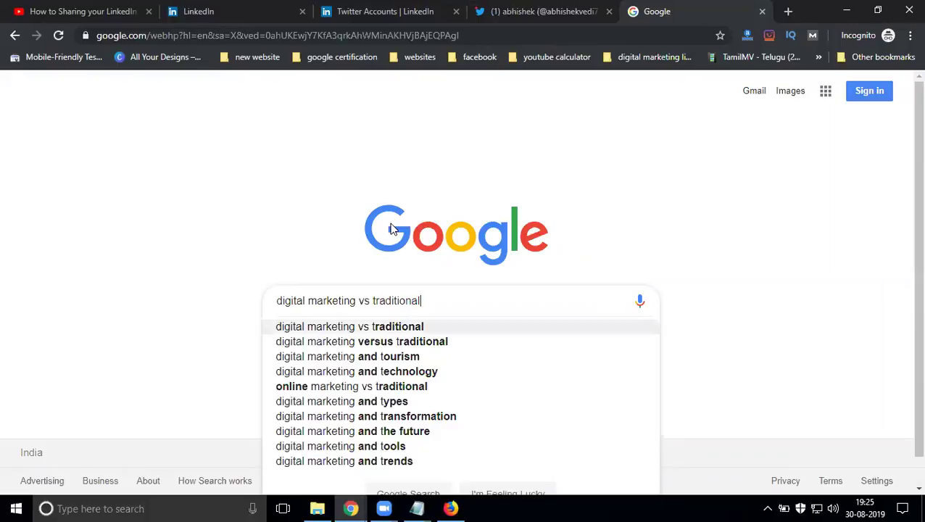
key("Return")
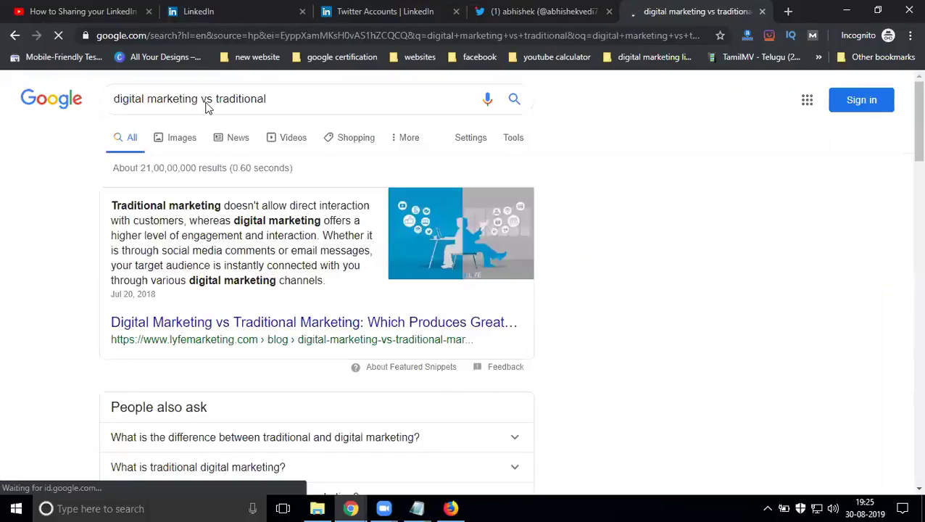
left_click(182, 139)
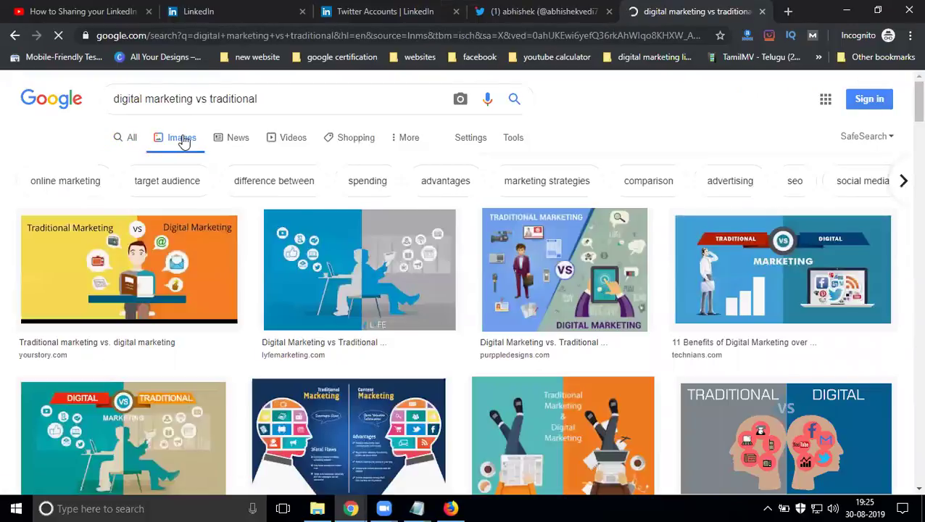
scroll(441, 304, "down", 4)
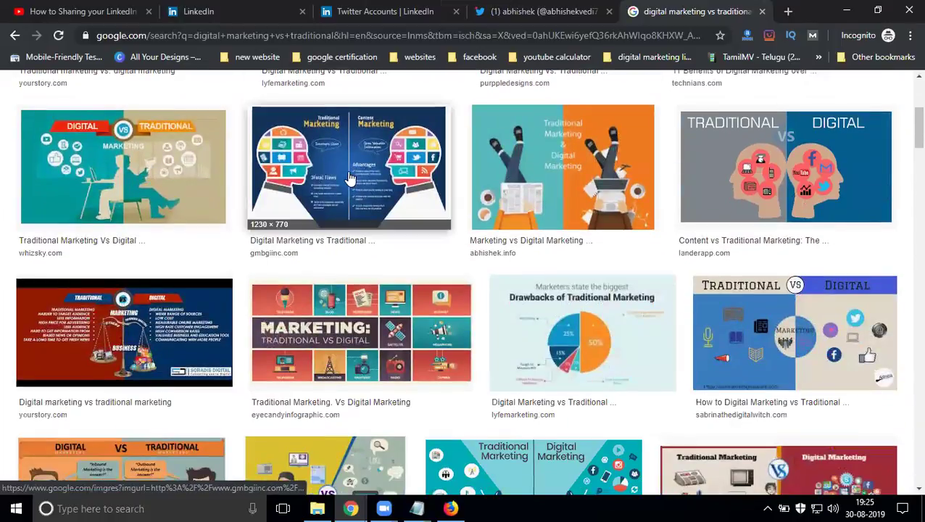
left_click(350, 178)
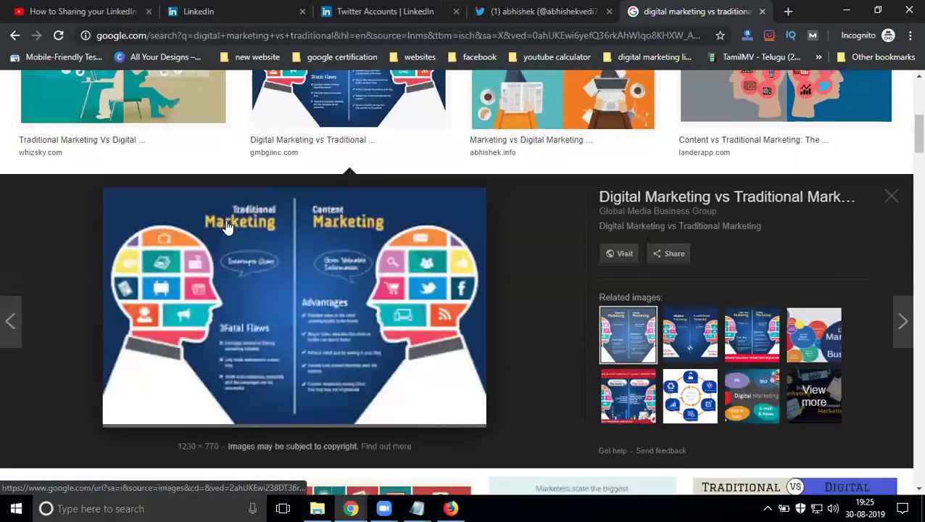
Save the infographic image as 'dm vs tm'.
right_click(225, 223)
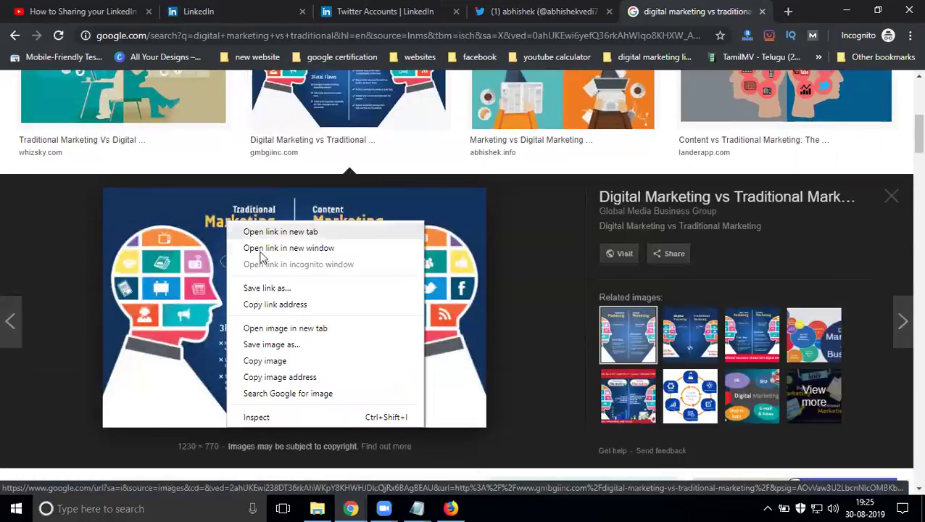
left_click(303, 345)
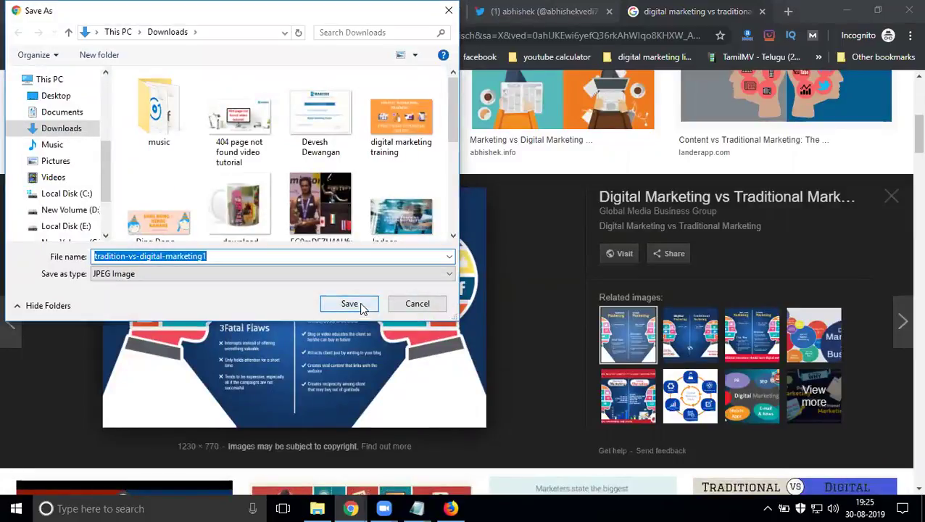
type("How to")
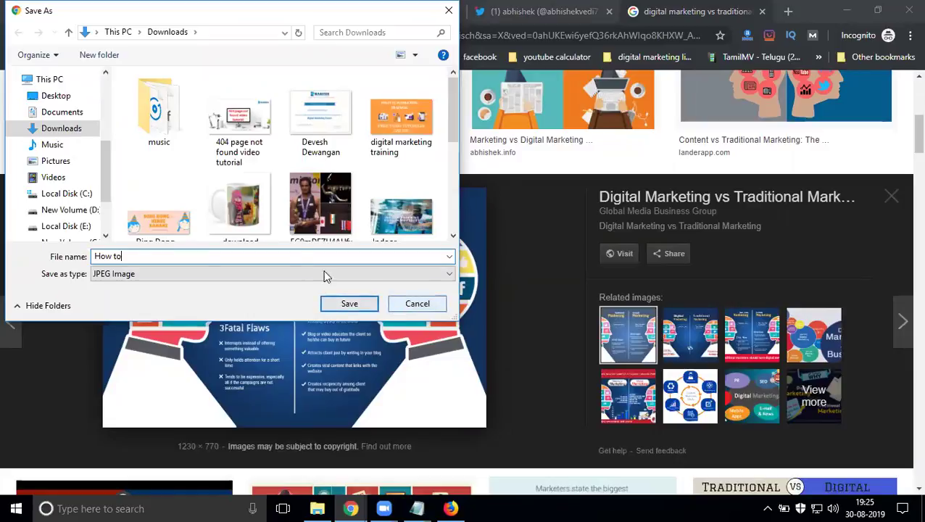
key("ctrl+shift+Left")
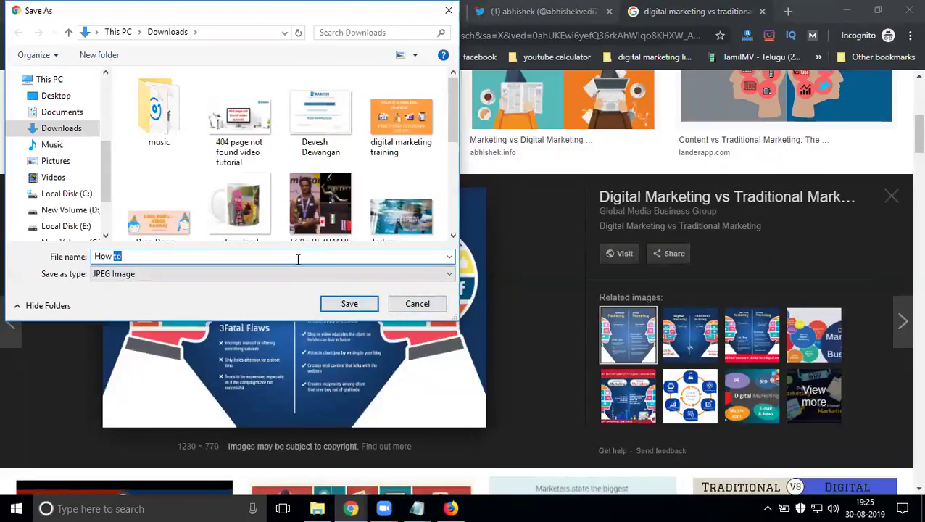
key("ctrl+shift+Left")
type("dm vs tm")
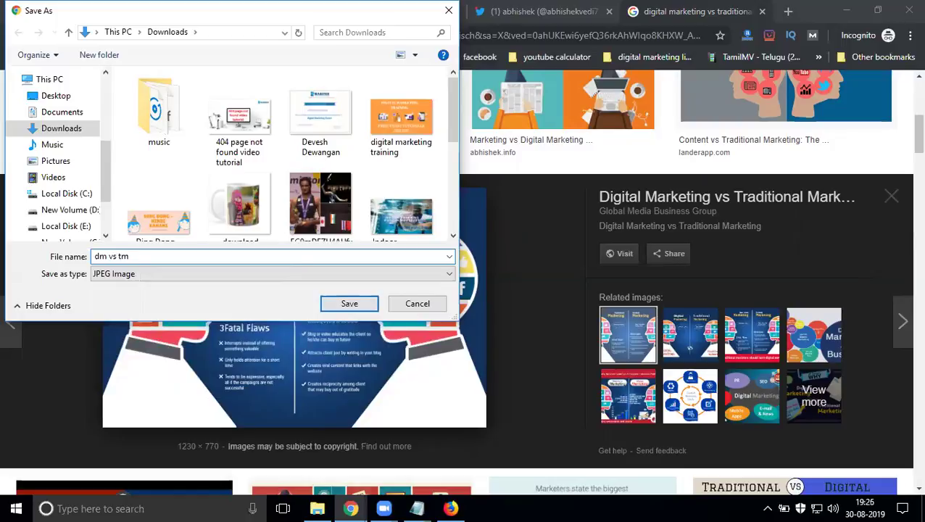
key("Return")
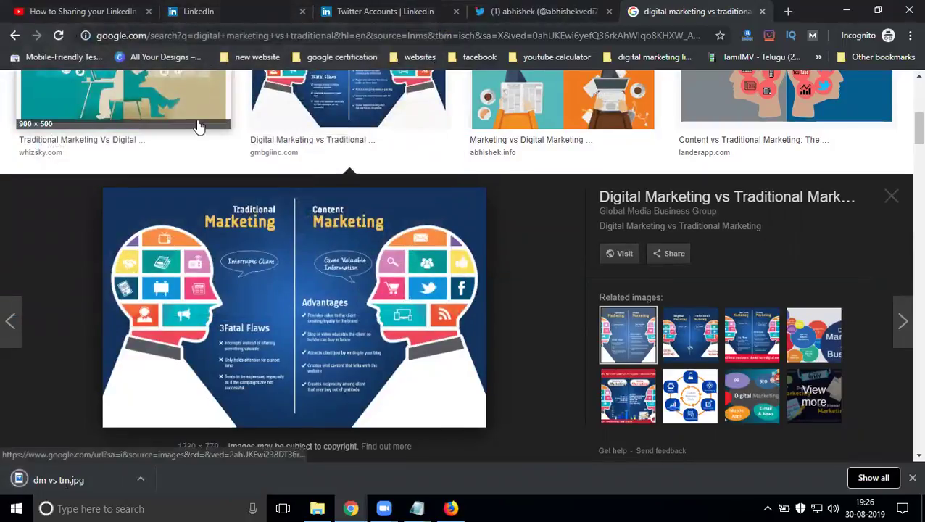
Select the featured snippet paragraph in the regular web results for copying.
scroll(201, 125, "up", 5)
left_click(130, 141)
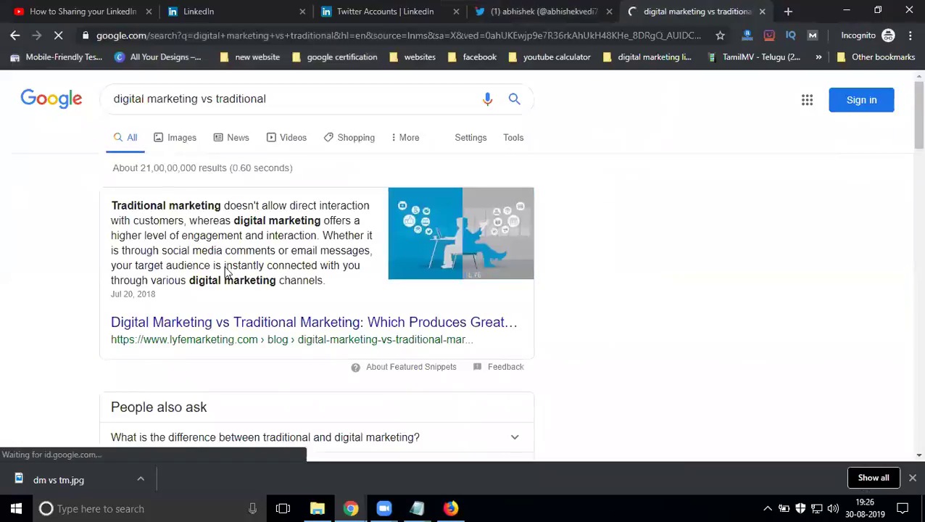
left_click_drag(336, 287, 111, 204)
key("ctrl+c")
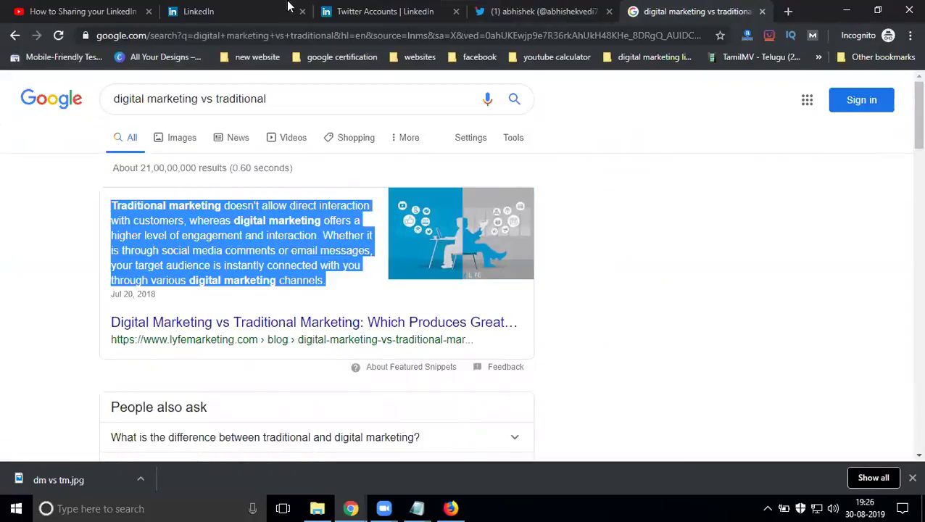
Attach dm vs tm from Downloads to a new LinkedIn photo post.
left_click(234, 9)
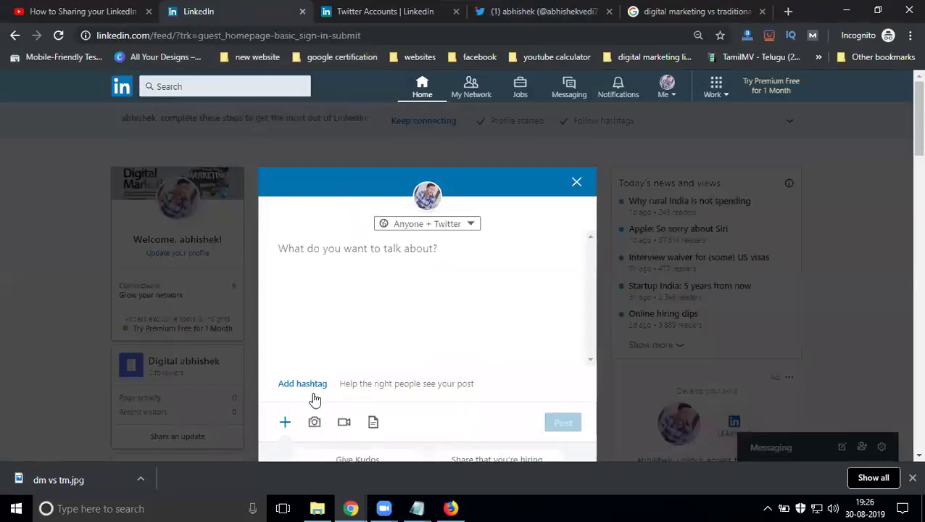
left_click(314, 423)
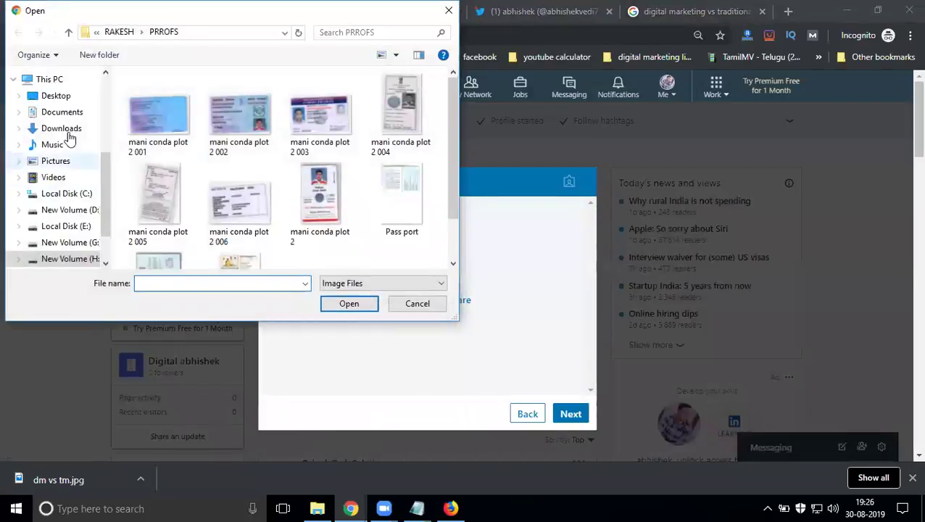
left_click(62, 115)
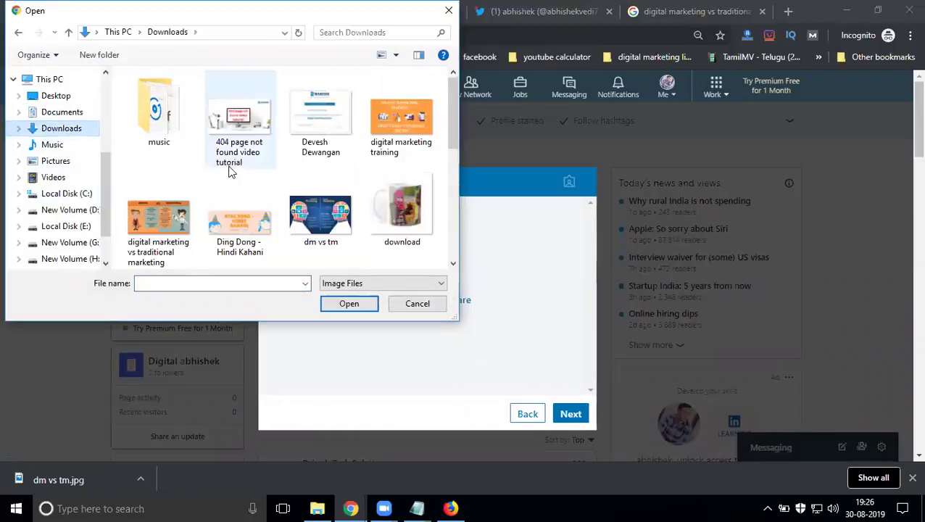
double_click(308, 217)
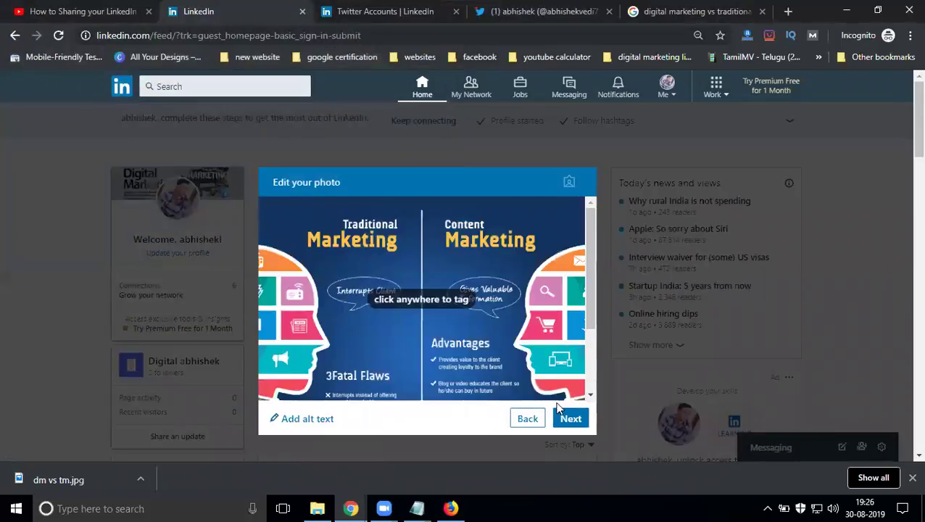
Re-attach the dm vs tm image and give it the alt text 'dm vs tm'.
left_click(571, 420)
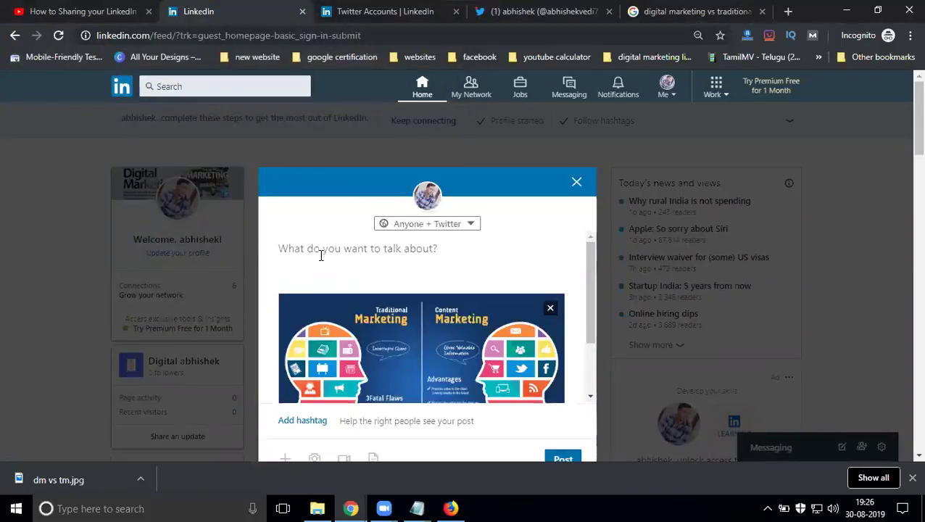
left_click(550, 309)
left_click(313, 420)
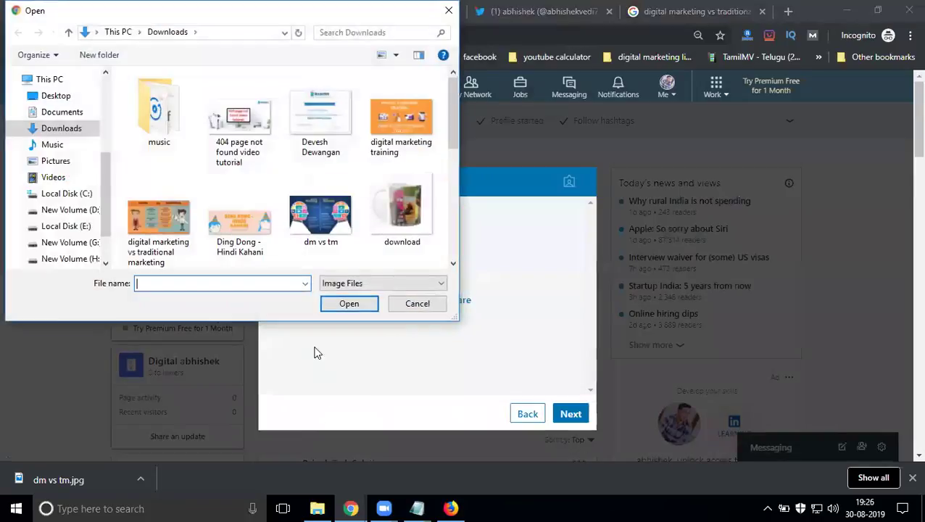
double_click(295, 227)
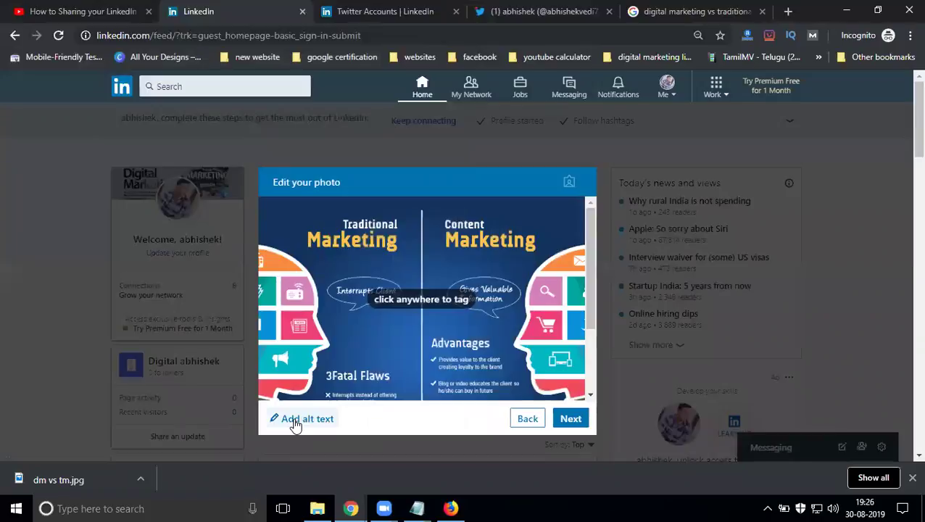
left_click(295, 424)
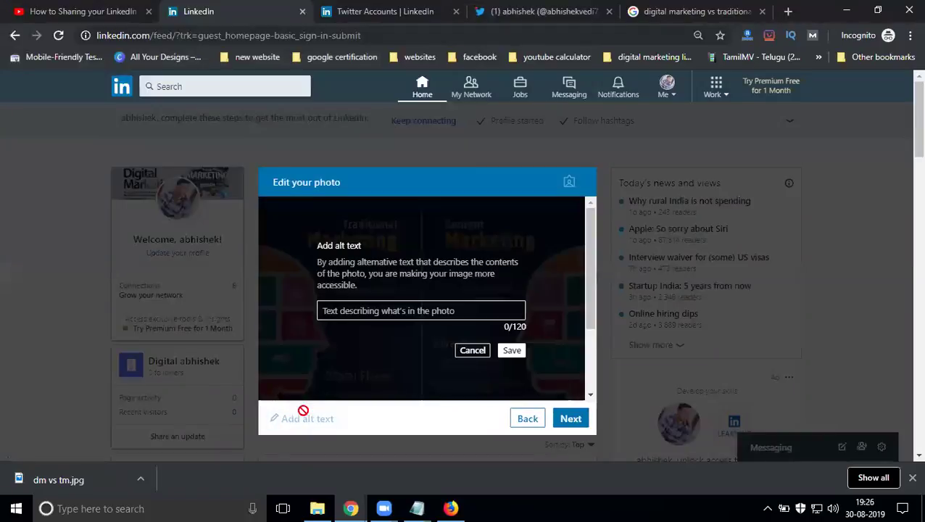
type("dm")
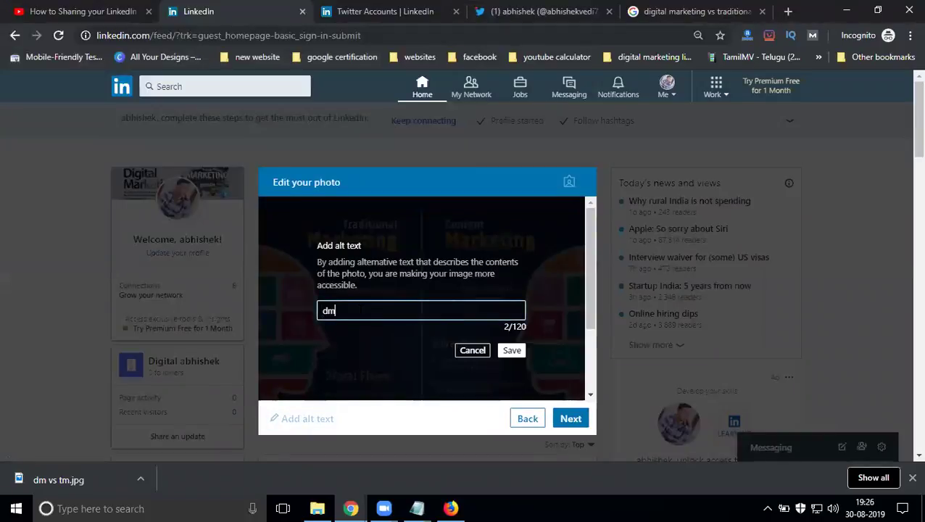
type(" vs tm")
left_click(508, 351)
Paste the copied snippet paragraph as the post's caption.
left_click(571, 419)
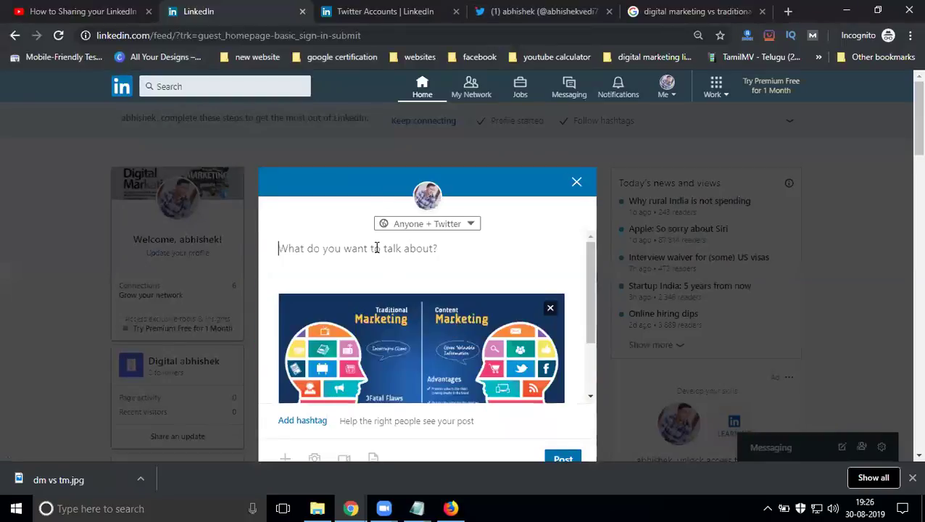
key("ctrl+v")
key("Return")
key("Return")
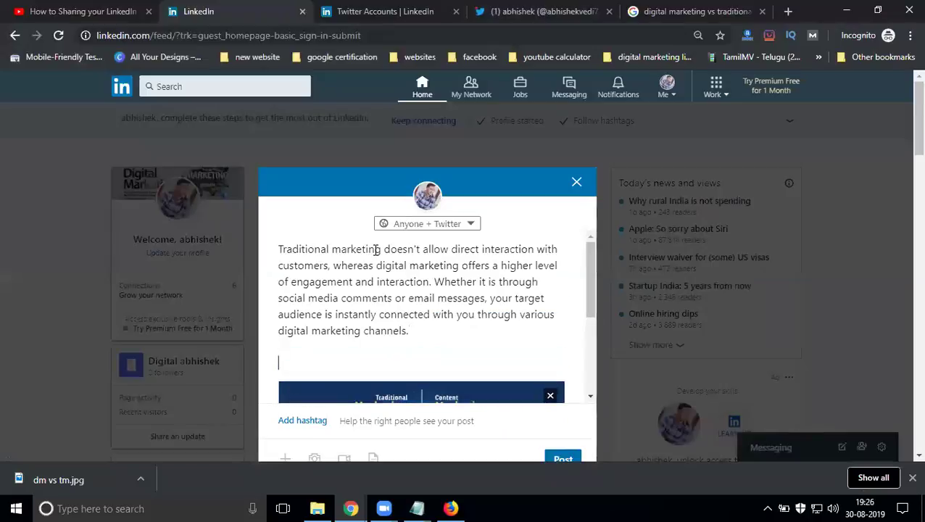
Add the hashtags #digitalmarketing and #traditionalmarketing below the caption and review the post.
type("git")
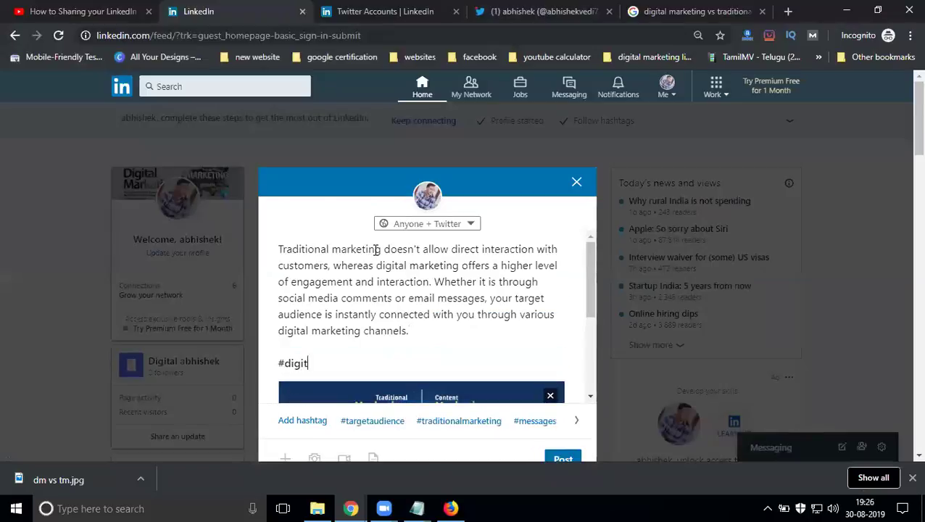
type("akma")
key("BackSpace")
key("BackSpace")
type("lmarketing #tr")
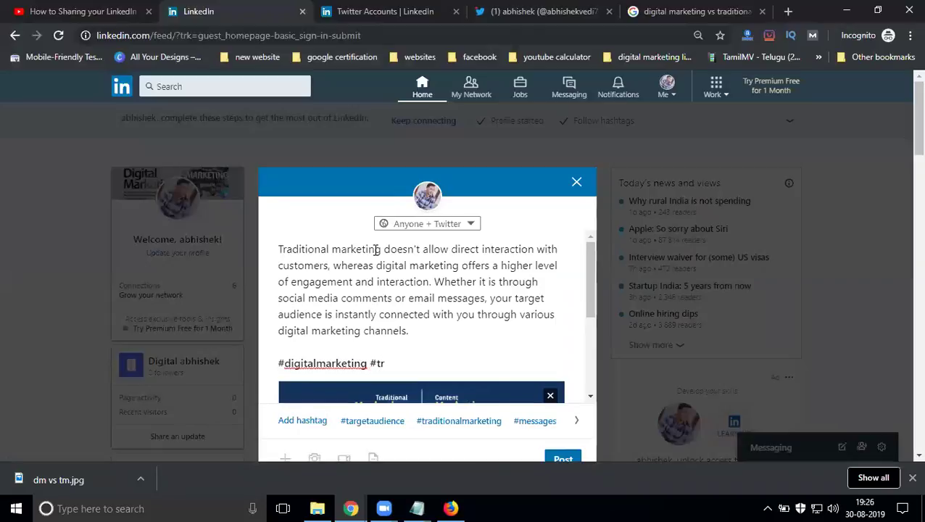
type("ad")
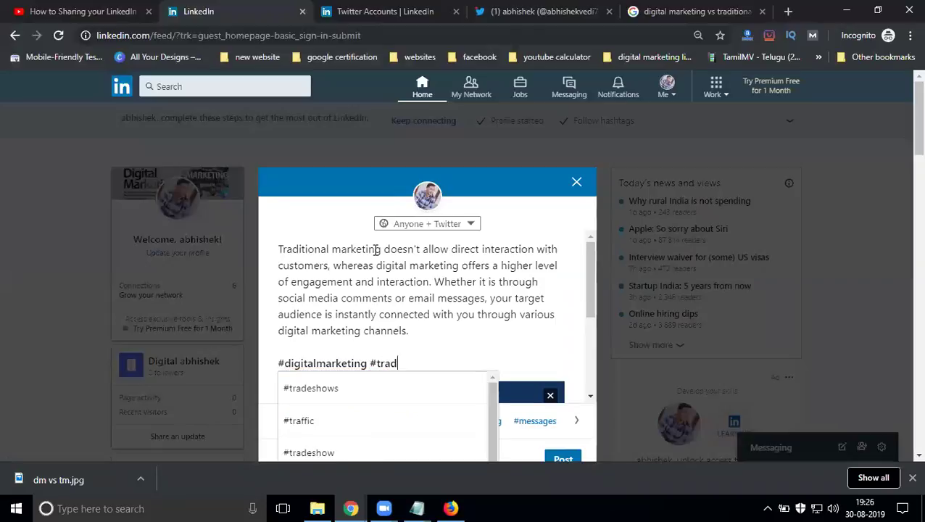
type("itionalma")
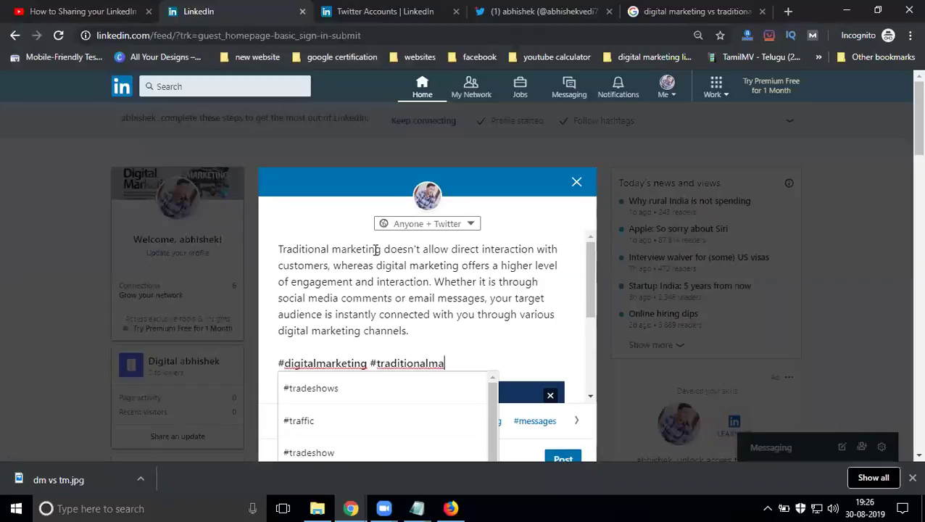
type("rketing")
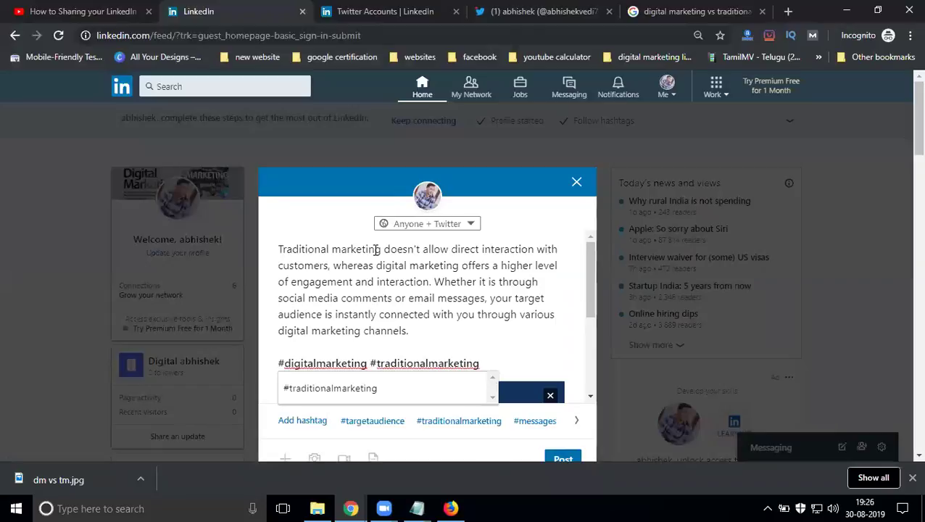
left_click(321, 390)
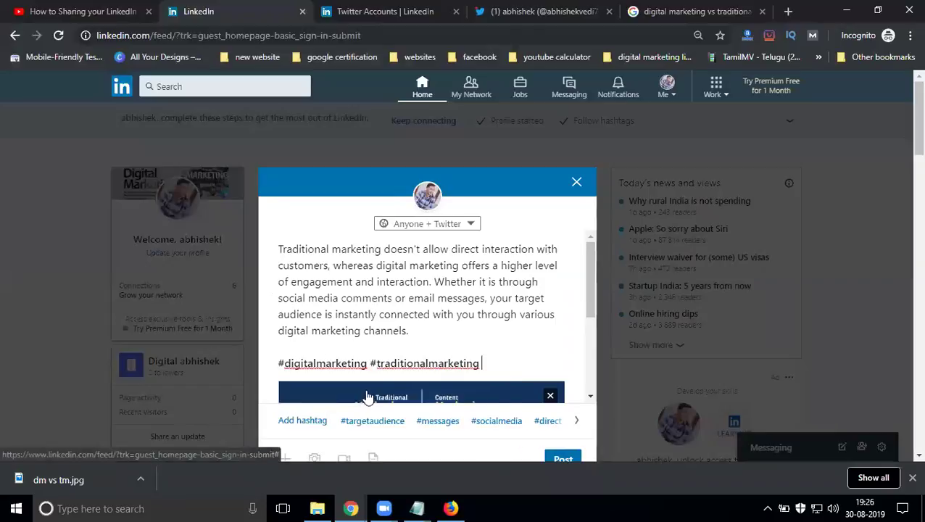
scroll(492, 290, "down", 2)
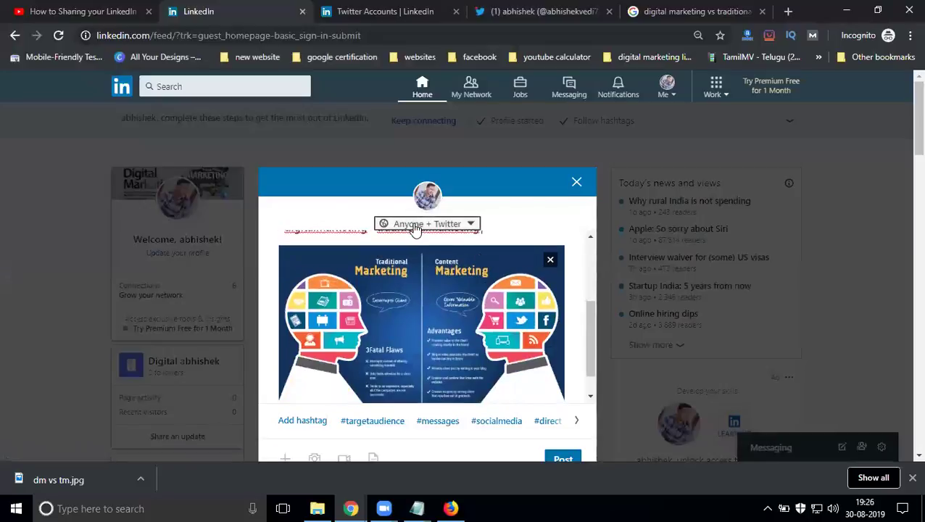
scroll(419, 293, "up", 2)
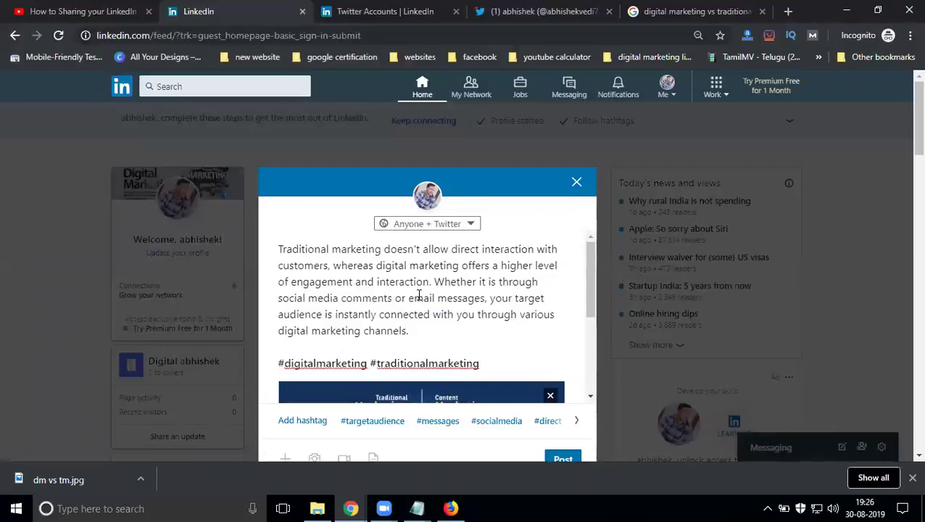
key("ctrl+a")
scroll(573, 324, "down", 3)
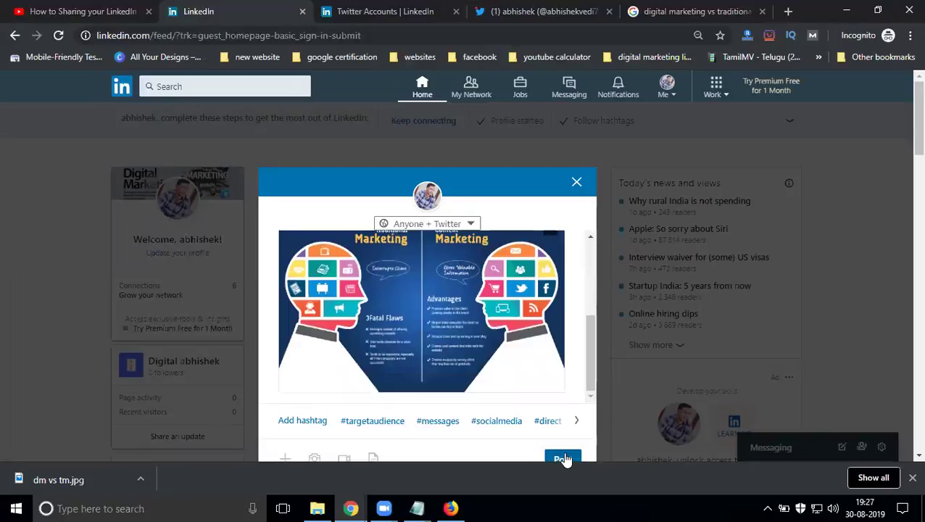
Publish the marketing post and find it as a new tweet in the Twitter home feed.
left_click(565, 458)
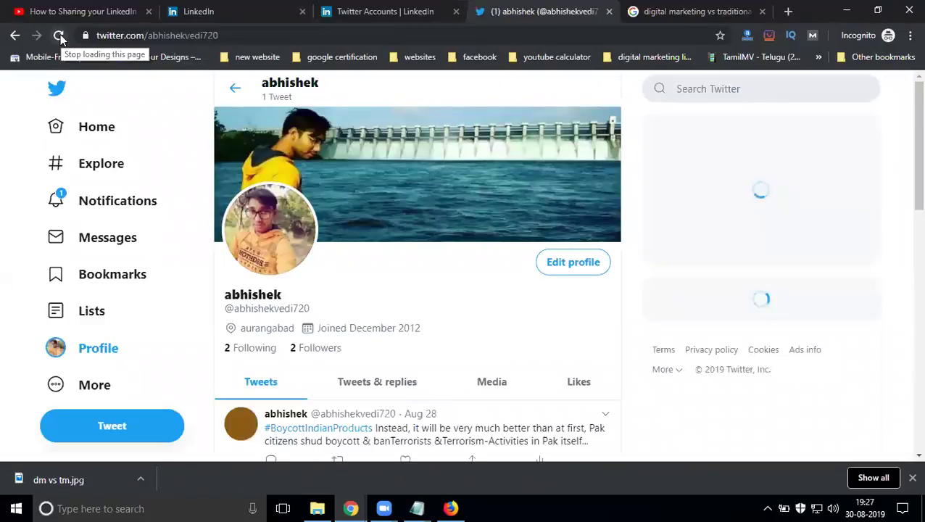
scroll(563, 125, "down", 2)
scroll(563, 125, "down", 3)
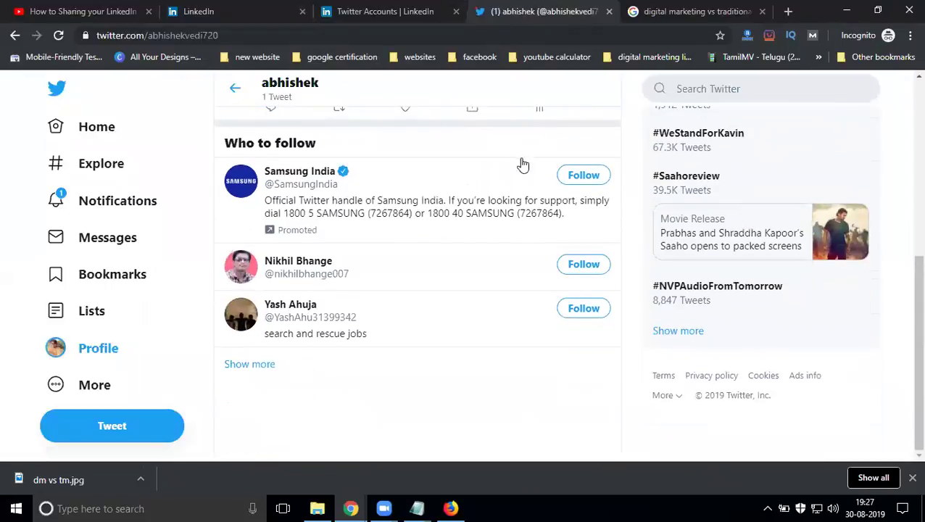
scroll(482, 168, "up", 4)
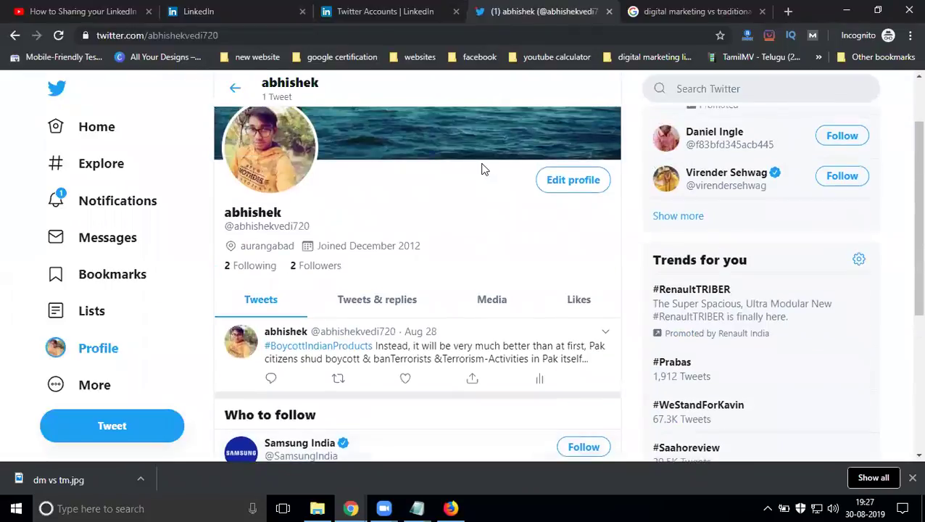
left_click(108, 126)
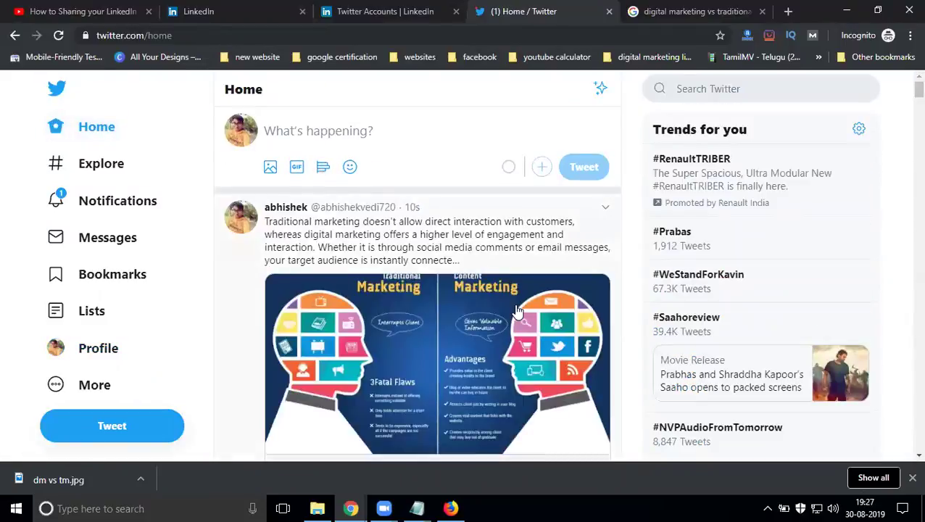
scroll(389, 286, "down", 1)
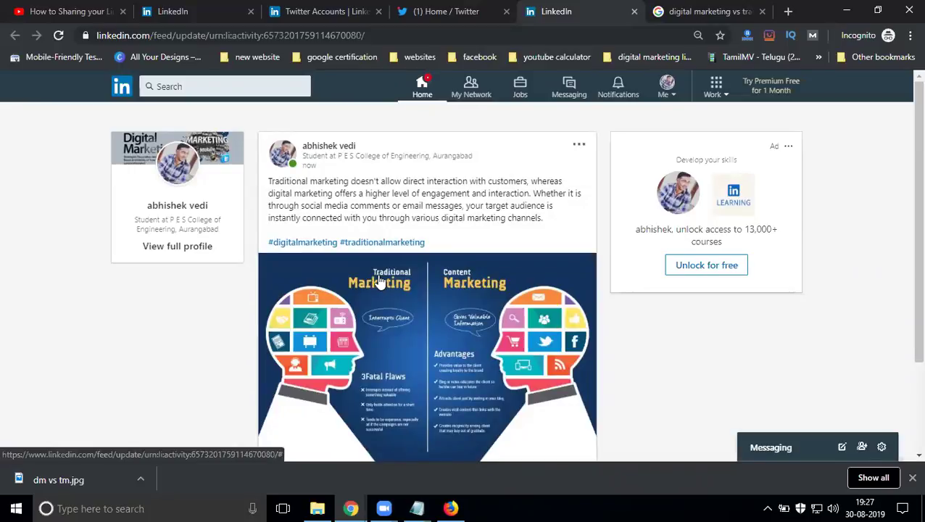
Open the '404 page not found' blog post on rakeshtechsolutions.com and copy its URL.
left_click(682, 11)
left_click(336, 35)
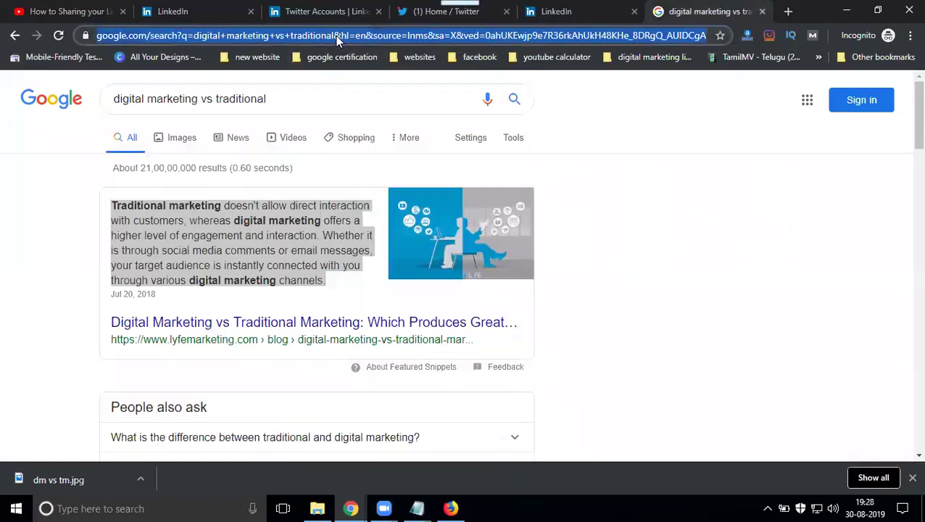
type("rakeshtechsolutions.com")
key("Return")
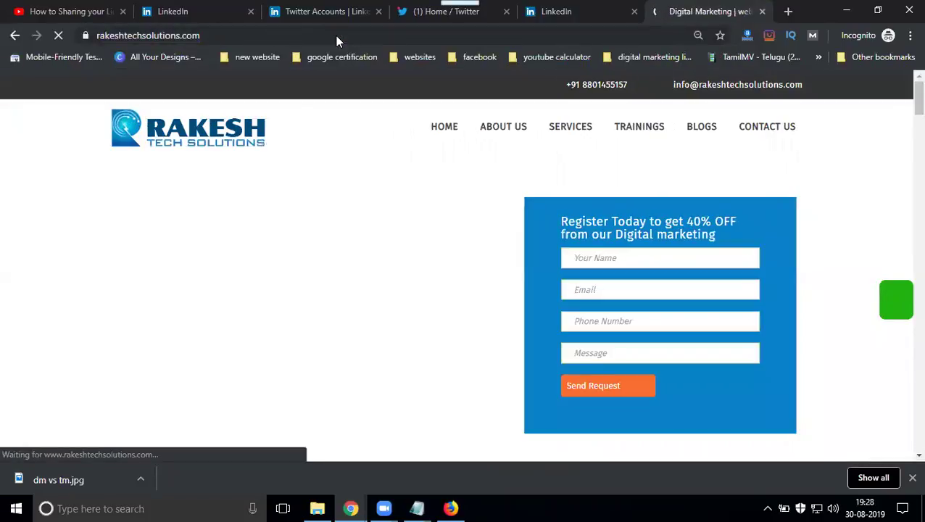
left_click(705, 128)
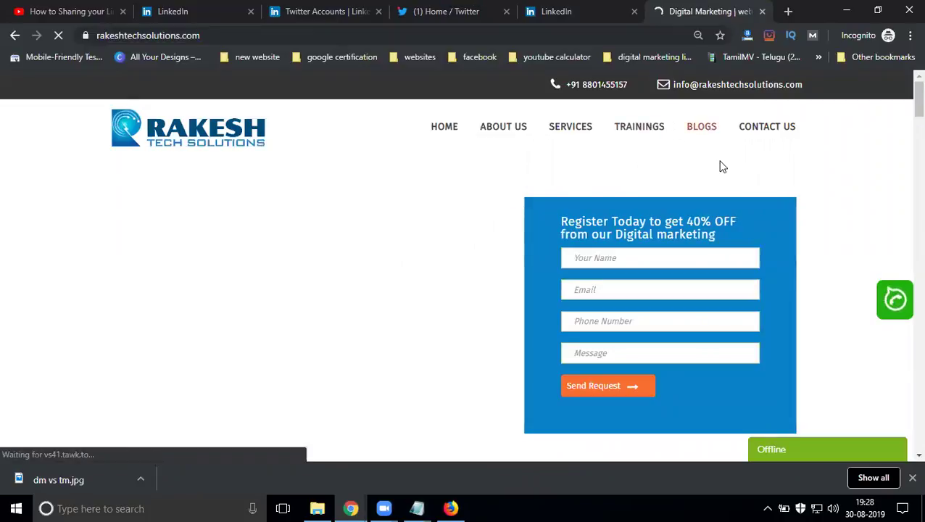
scroll(709, 178, "down", 5)
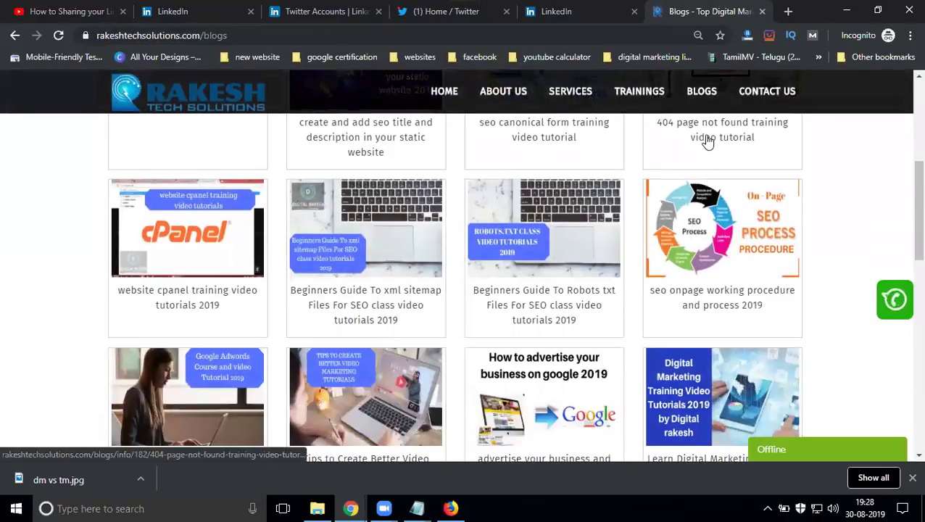
left_click(707, 141)
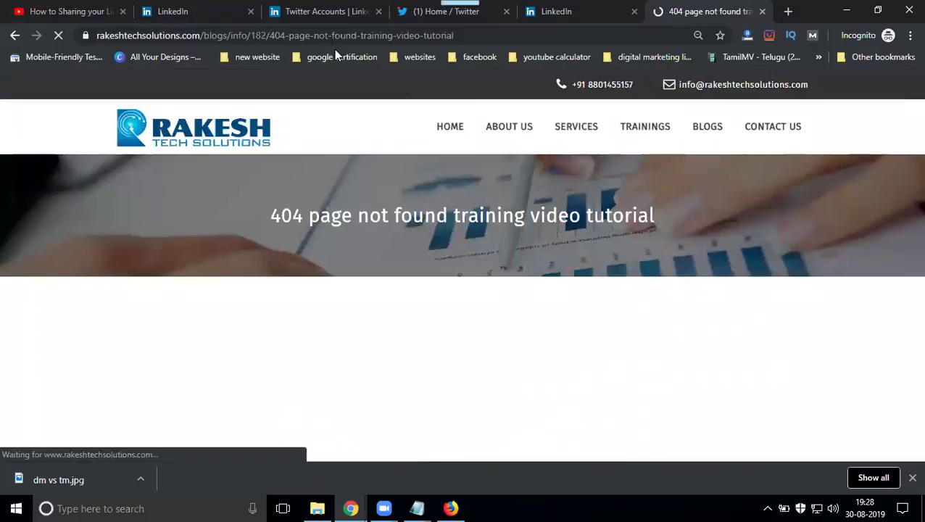
left_click(325, 34)
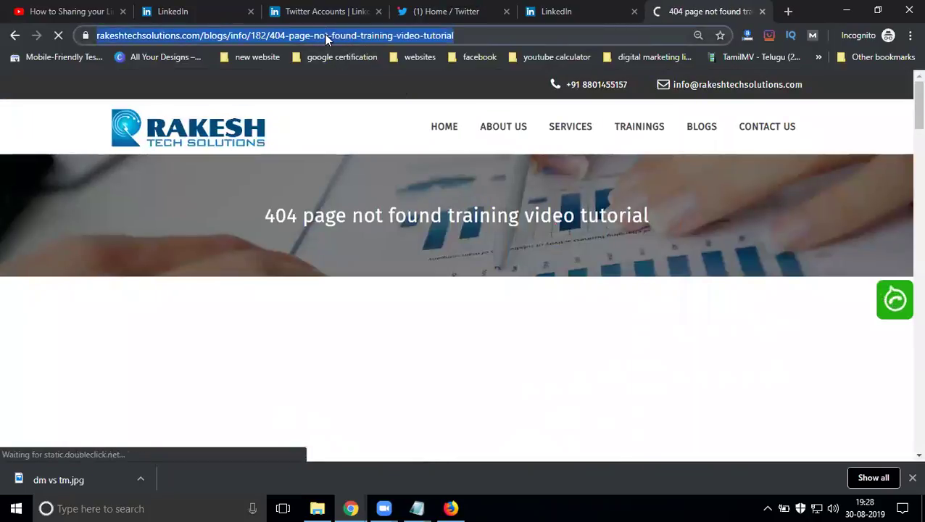
left_click(196, 12)
Start a new post containing the pasted blog link, with visibility set to Anyone + Twitter.
left_click(314, 197)
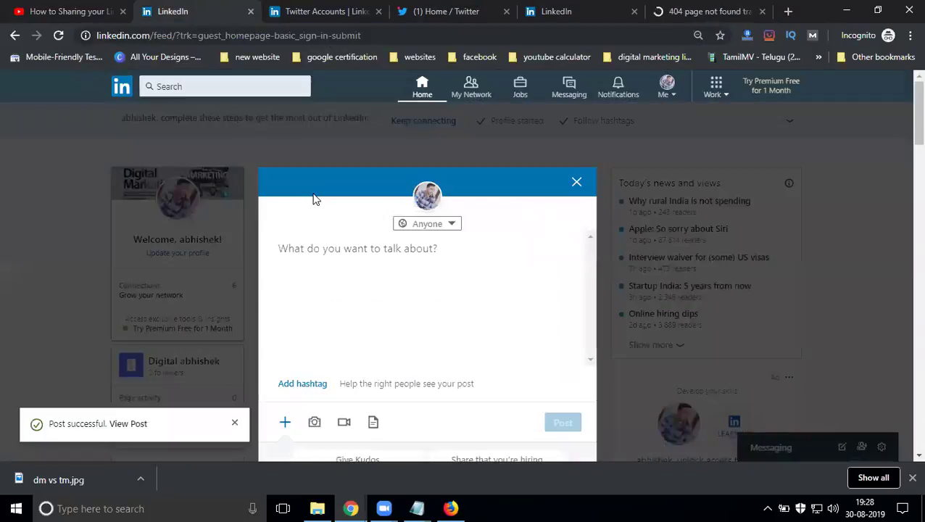
type("https://www.rakeshtechsolutions.com/blogs/info/182/404-page-not-found-training-video-tutorial")
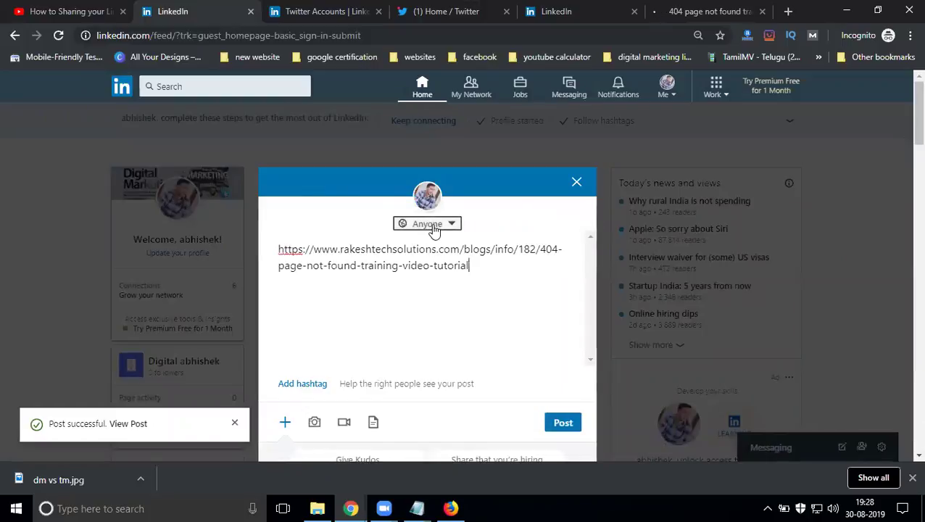
left_click(433, 225)
left_click(363, 274)
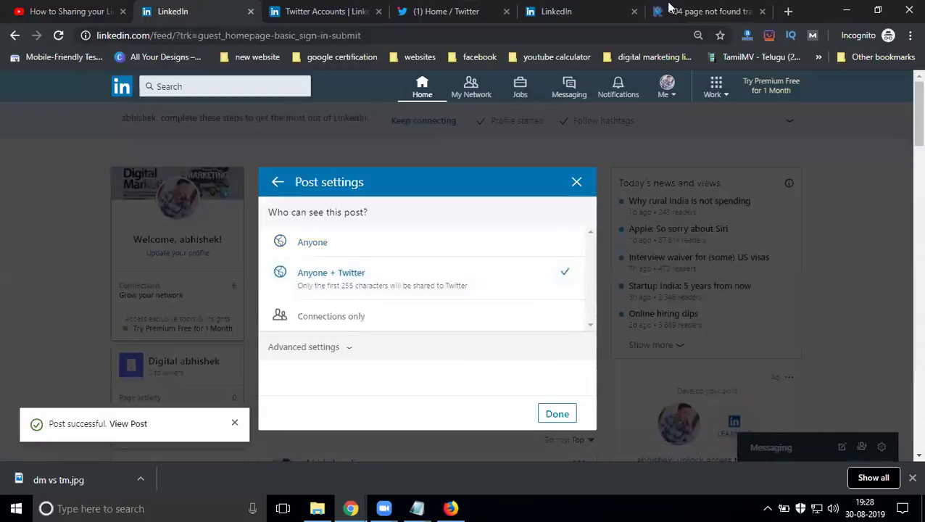
Replace the link text with the blog title '404 page not found training video tutorial'.
left_click(680, 7)
triple_click(418, 210)
key("ctrl+c")
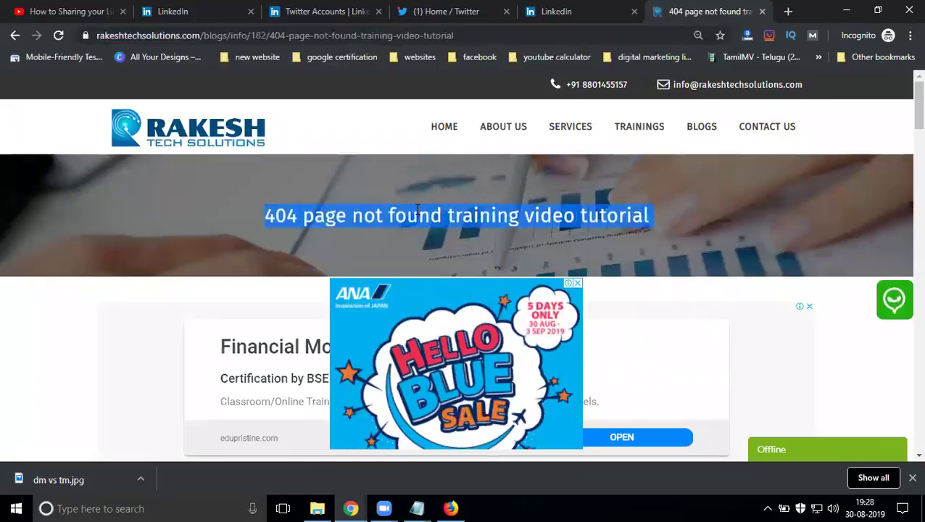
left_click(197, 10)
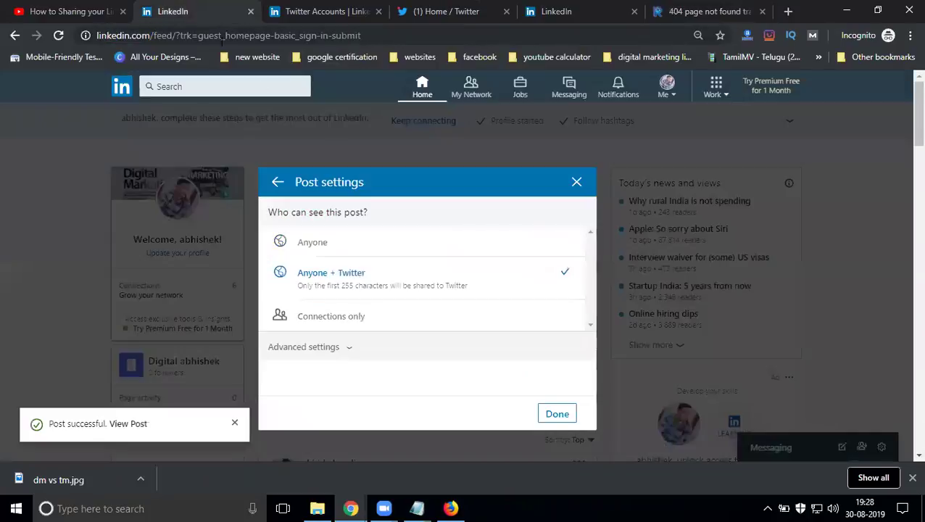
left_click(555, 412)
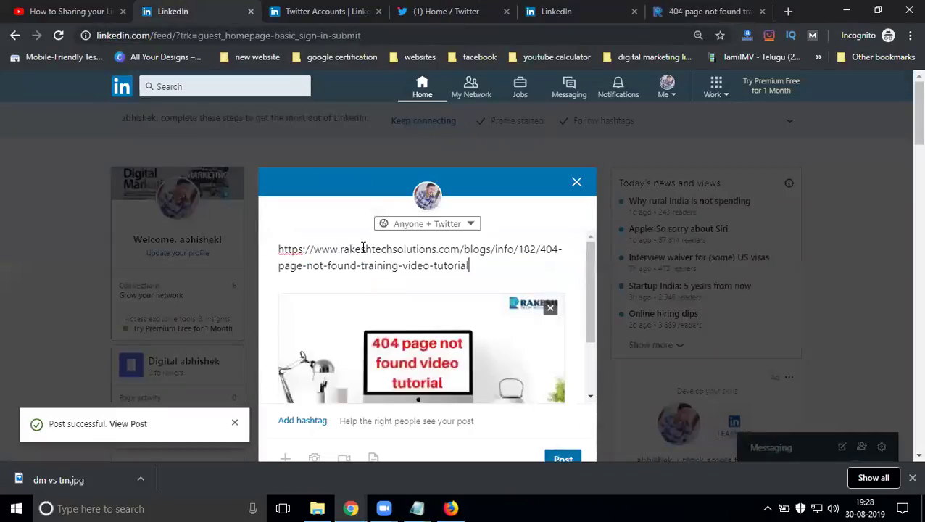
triple_click(364, 248)
key("ctrl+v")
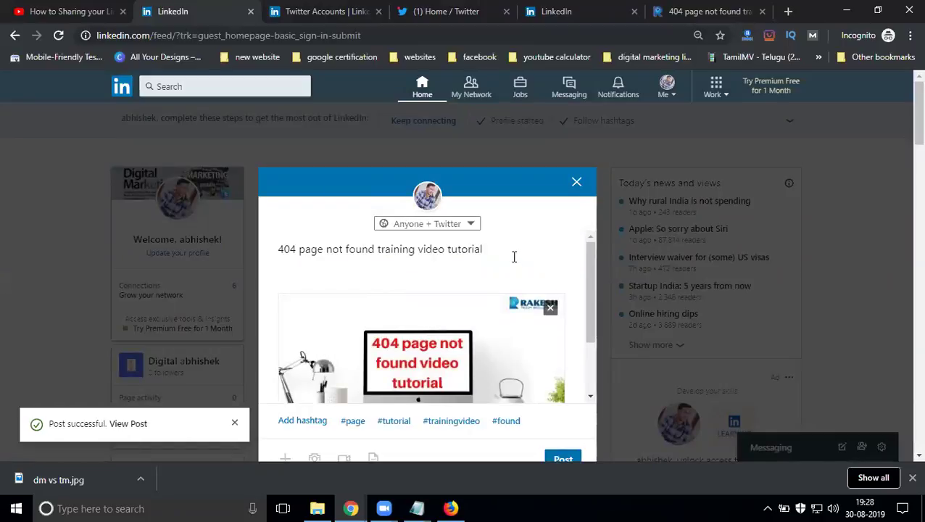
key("Return")
type("#seo")
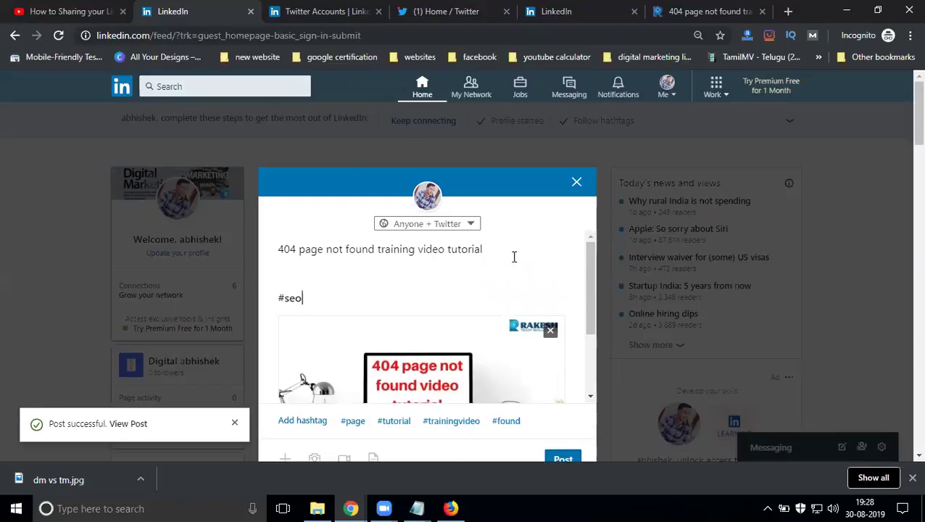
Replace #seo in the post with the SEO hashtags copied from the Notepad notes.
left_click(417, 509)
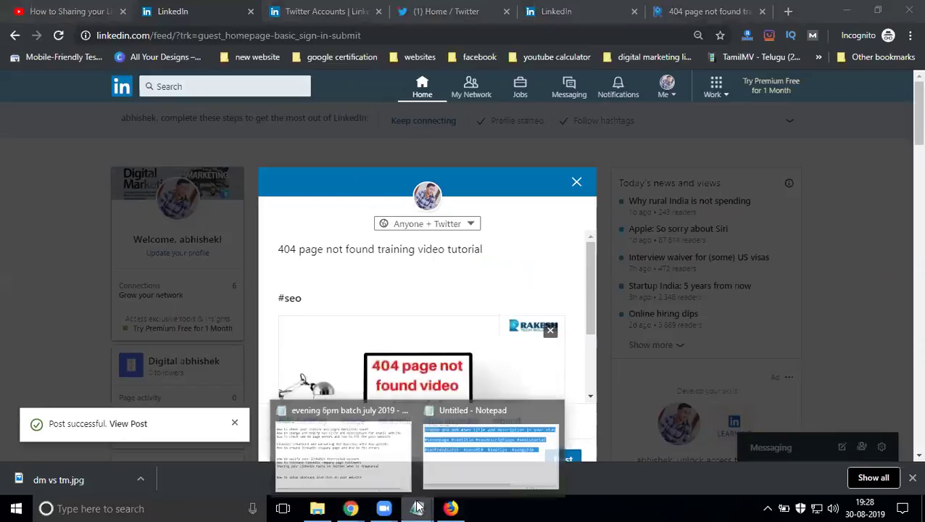
left_click(455, 458)
left_click_drag(784, 188, 140, 129)
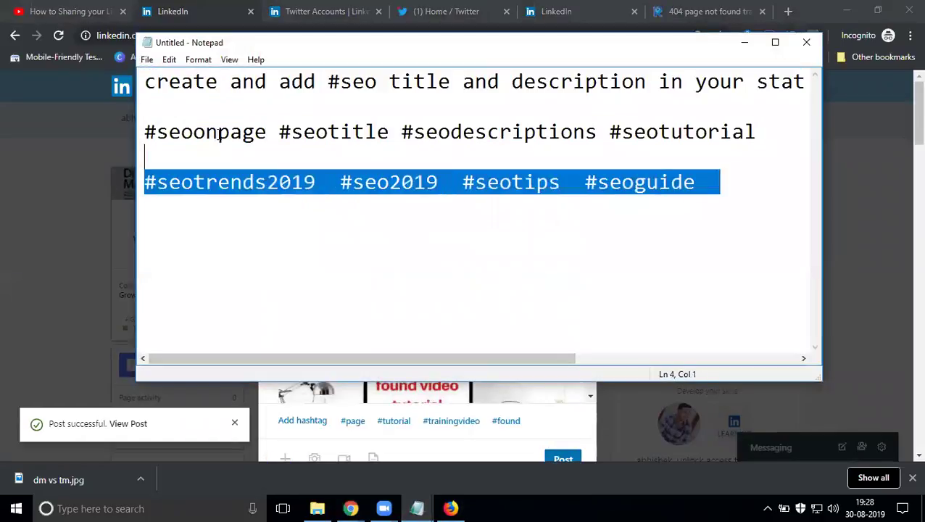
left_click(744, 42)
left_click_drag(330, 300, 275, 297)
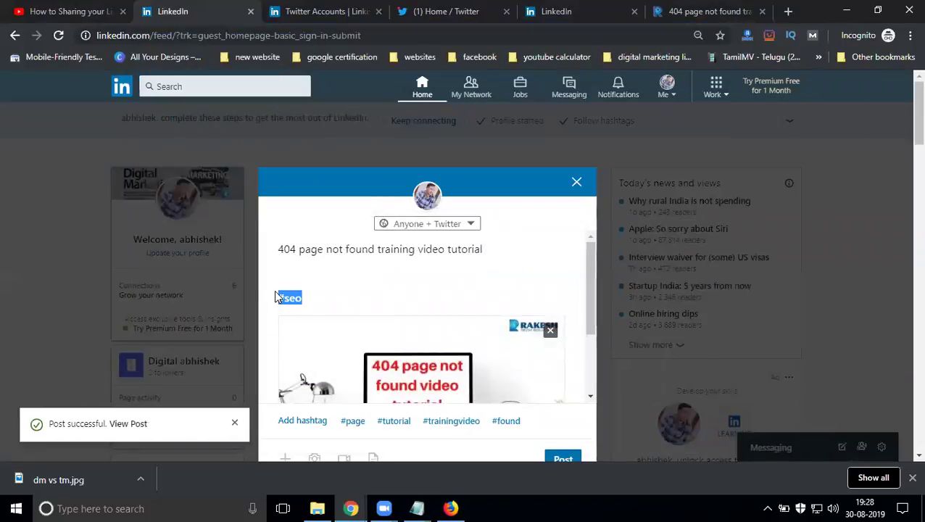
type("#seoonpage #seotitle #seodescriptions #seotutorial  #seotrends2019 #seo2019 #seotips #seoguide")
key("Return")
key("Return")
Add '#seo404 #404 #404error #404filenotfound #videotutorial #seotraining' and publish the post.
type("#s")
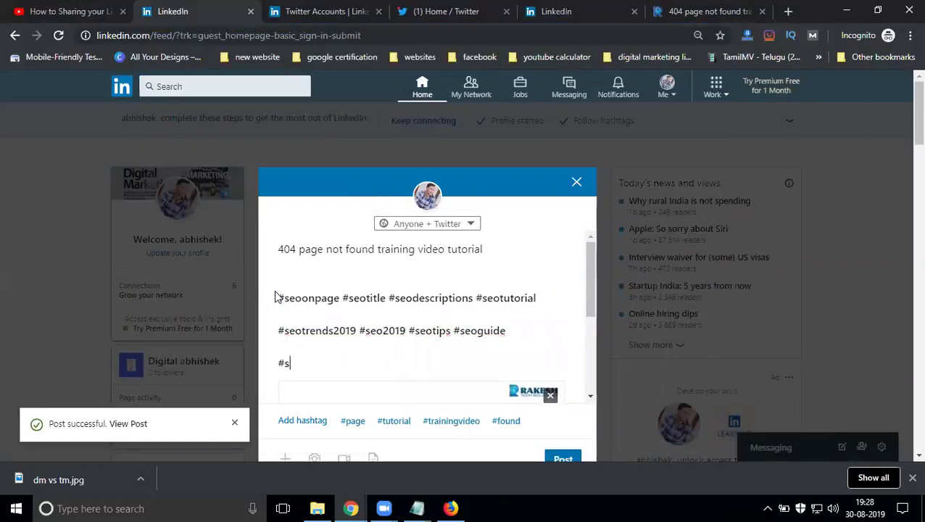
type("eo404  #")
type("404")
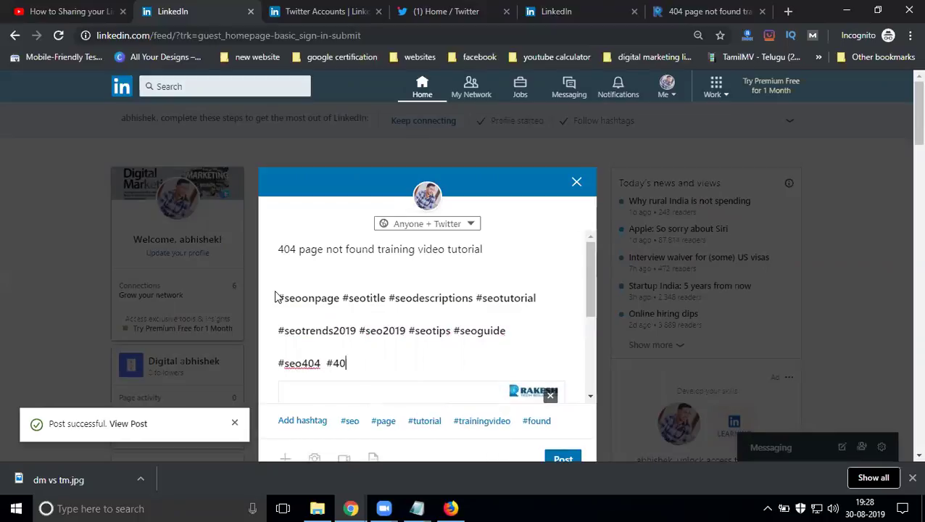
type("  #")
type("404")
type("error")
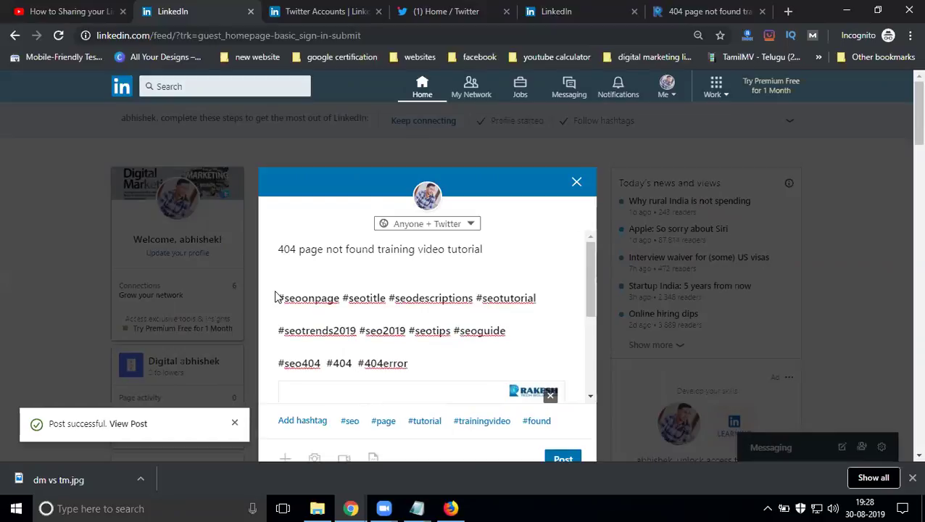
type(" #4")
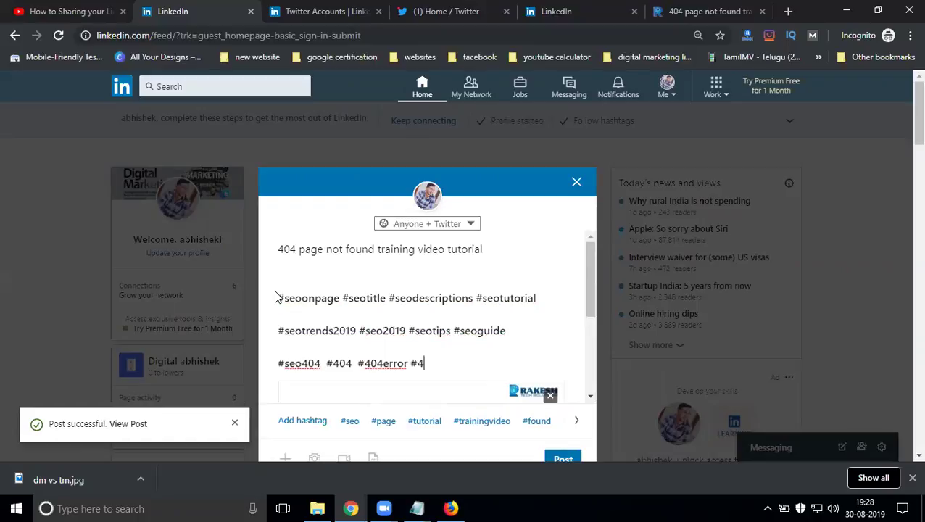
type("04filenot")
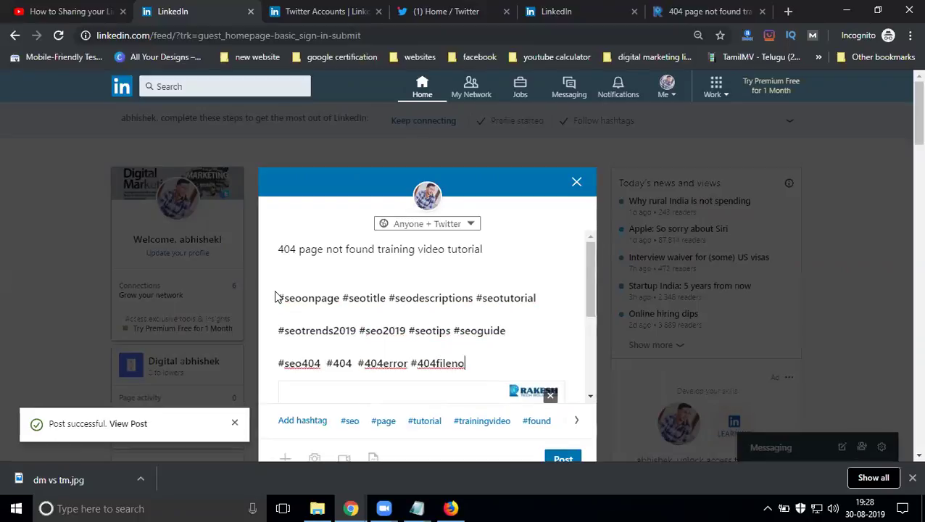
type("found #")
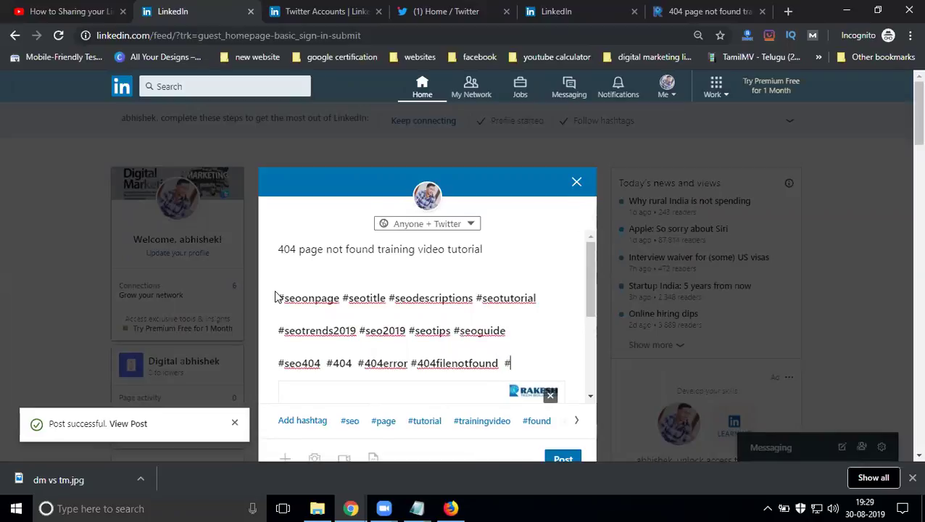
type("video")
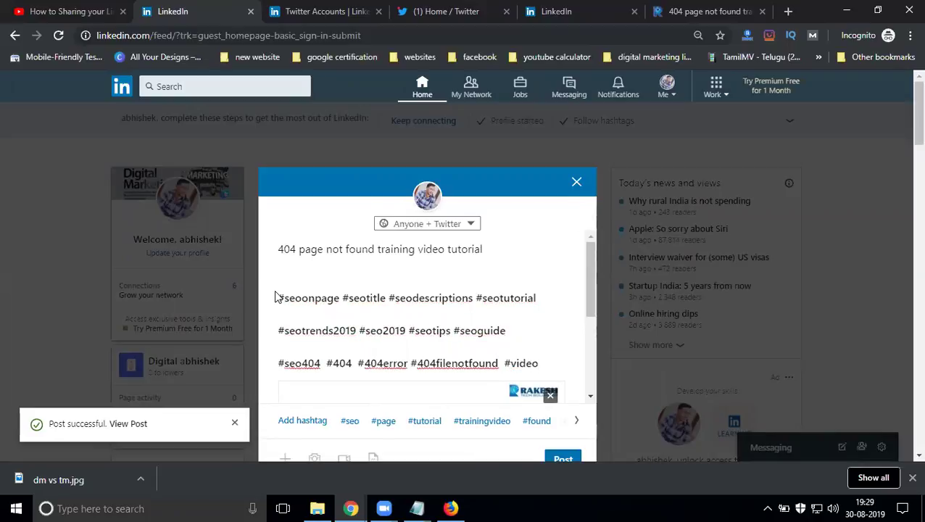
type("tutorial  #se")
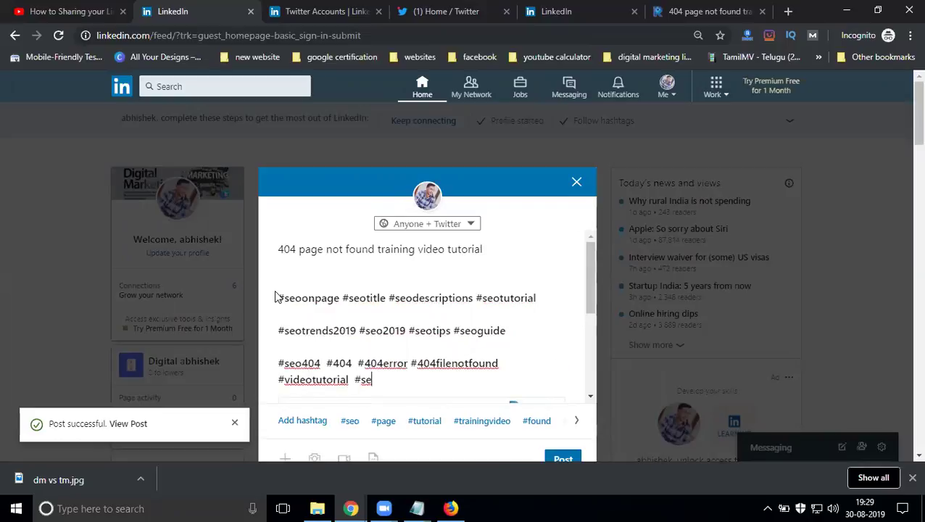
type("otrain")
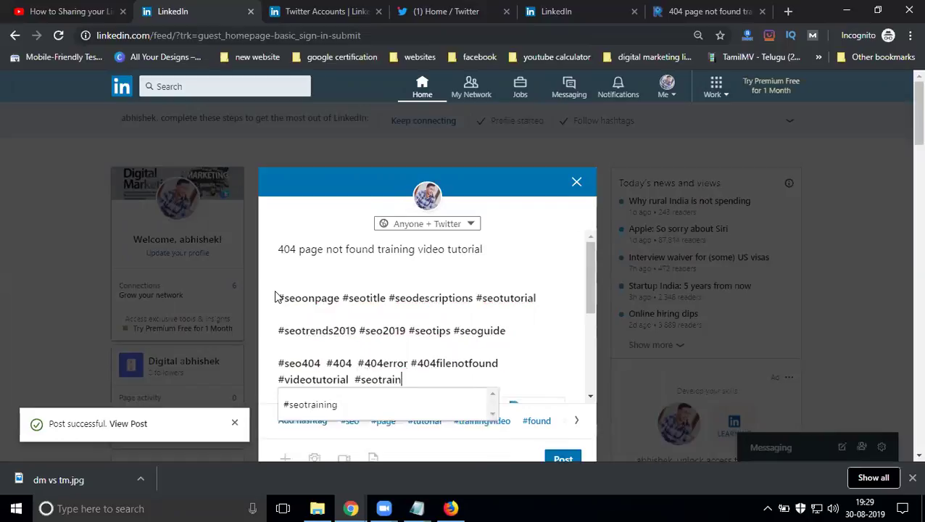
type("ing")
key("ctrl+a")
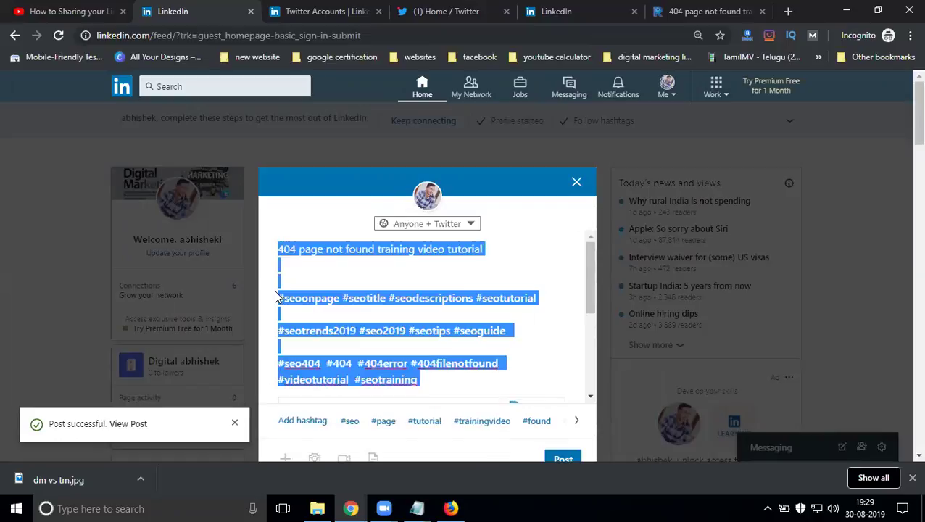
scroll(529, 269, "down", 2)
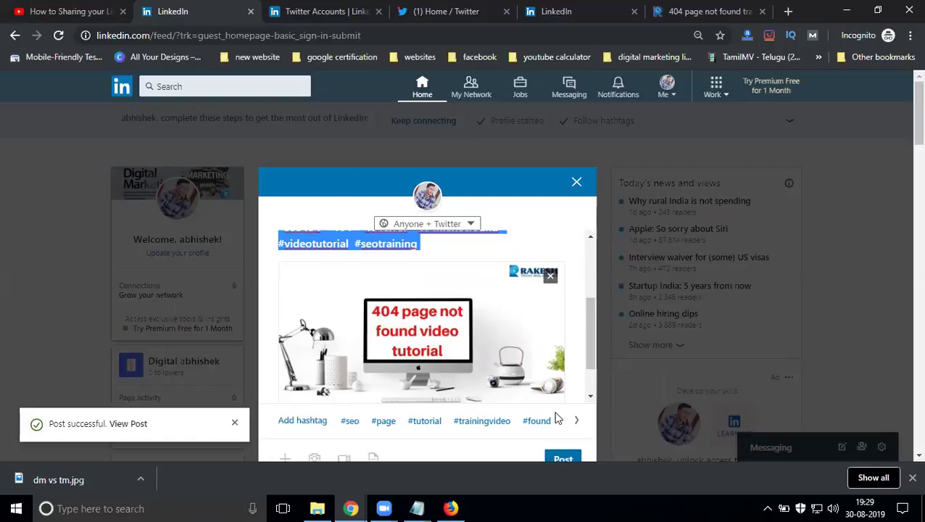
left_click(557, 455)
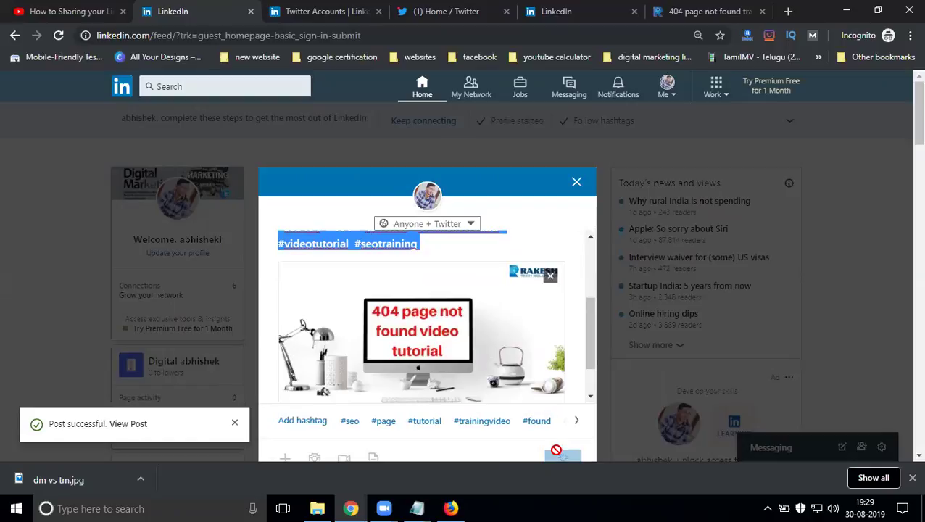
scroll(562, 330, "down", 3)
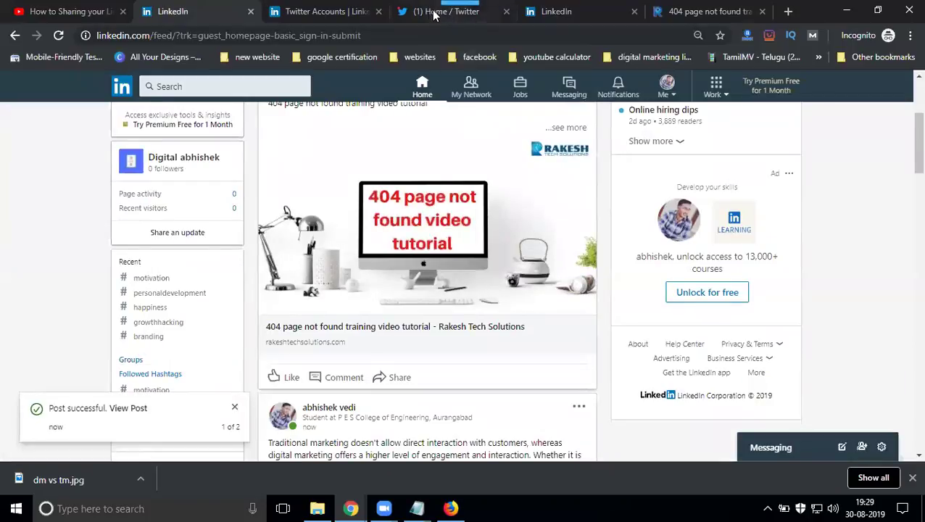
Reload Twitter and open the account's profile to look for the new 404 tweet.
left_click(431, 12)
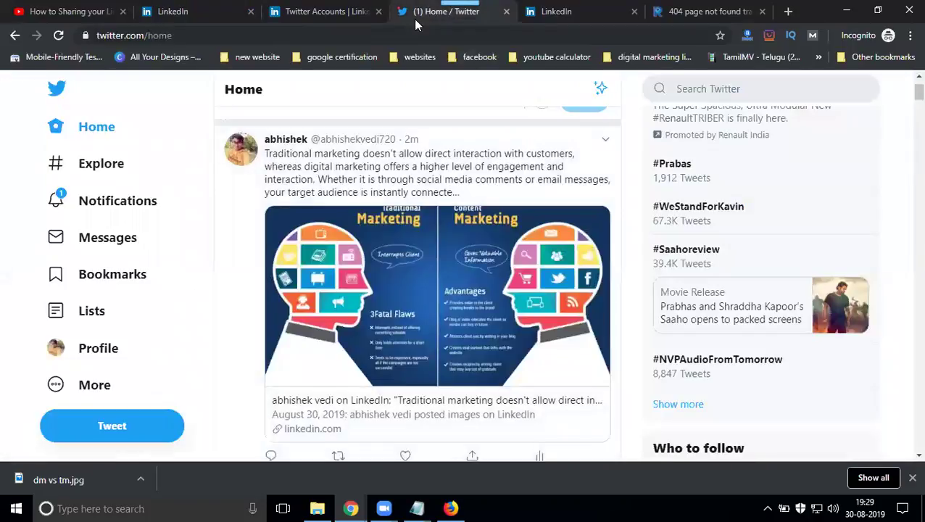
left_click(88, 133)
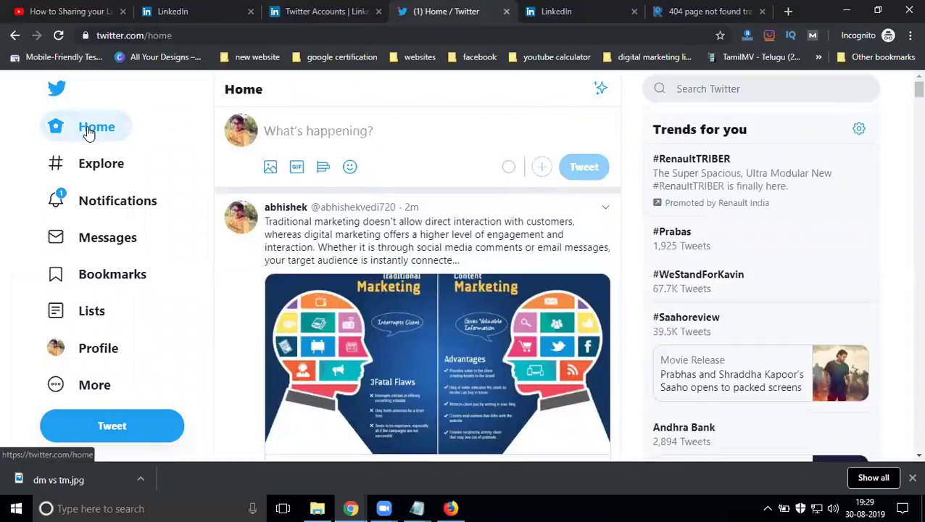
left_click(55, 36)
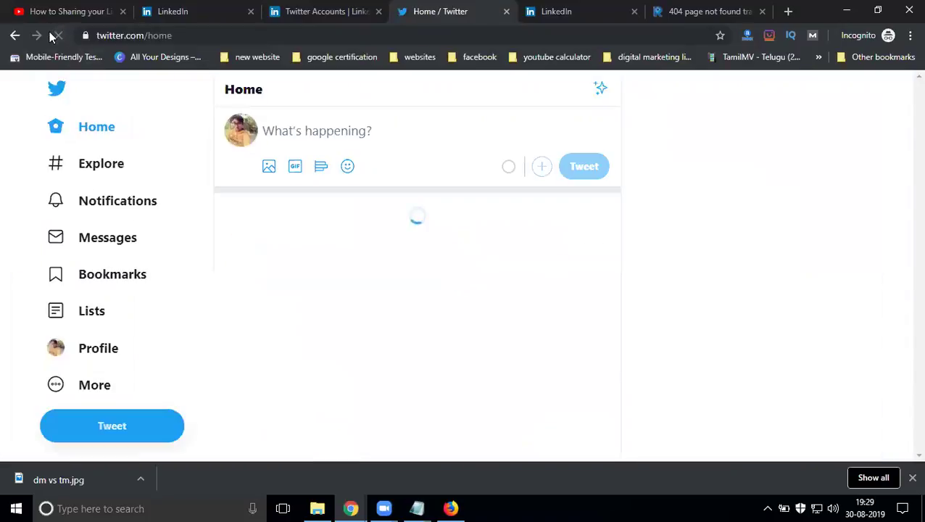
left_click(114, 358)
scroll(360, 248, "down", 2)
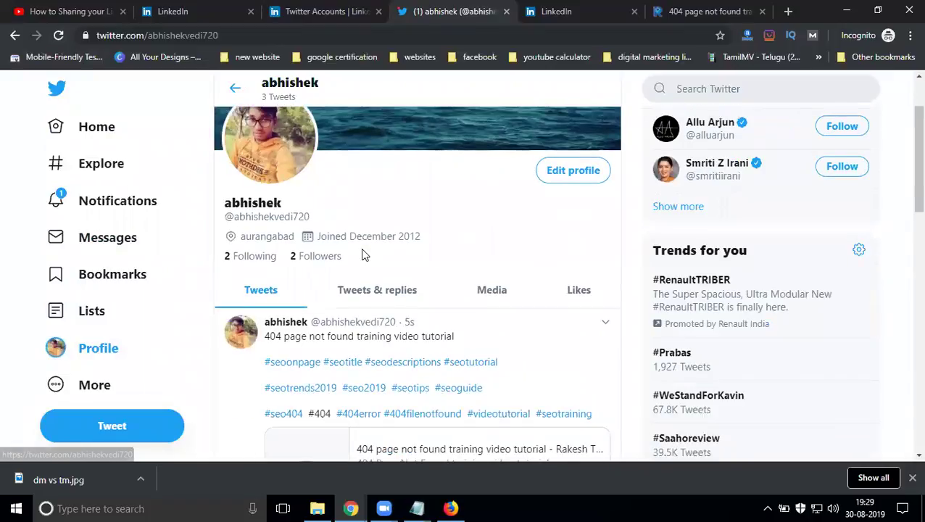
scroll(360, 248, "down", 3)
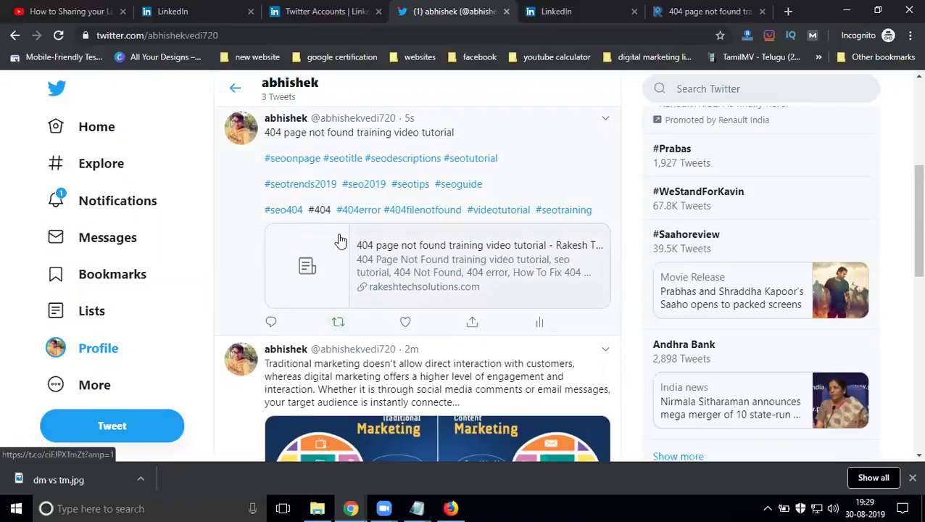
Reload the Twitter profile again so the 404 tweet's link preview appears.
left_click(182, 11)
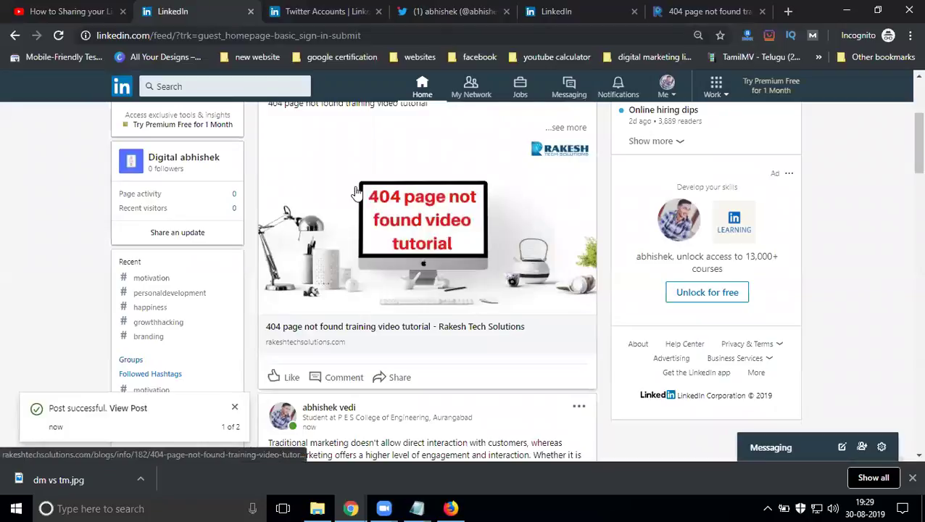
left_click(419, 10)
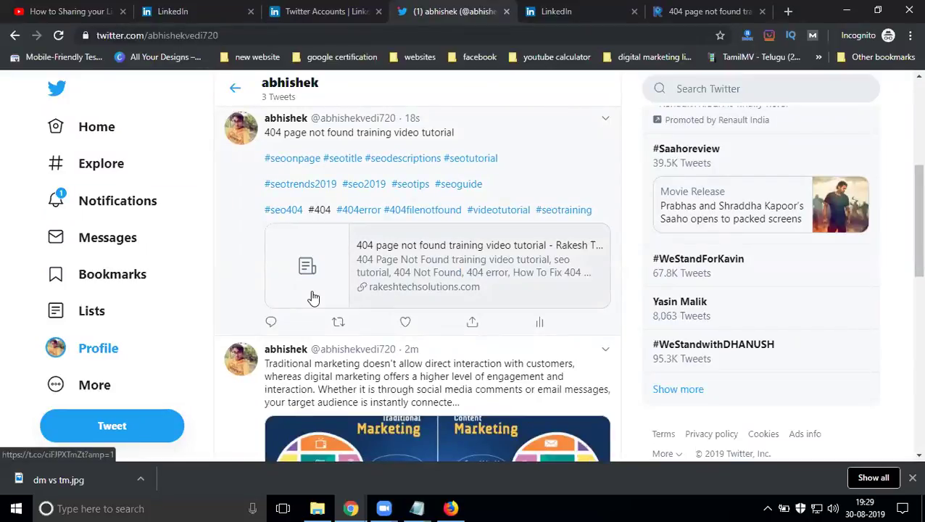
left_click(58, 35)
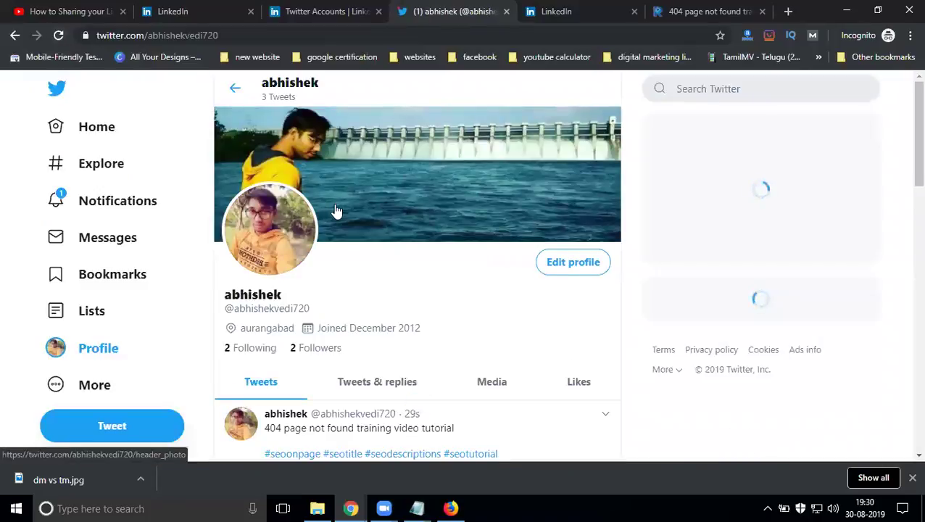
scroll(335, 210, "down", 4)
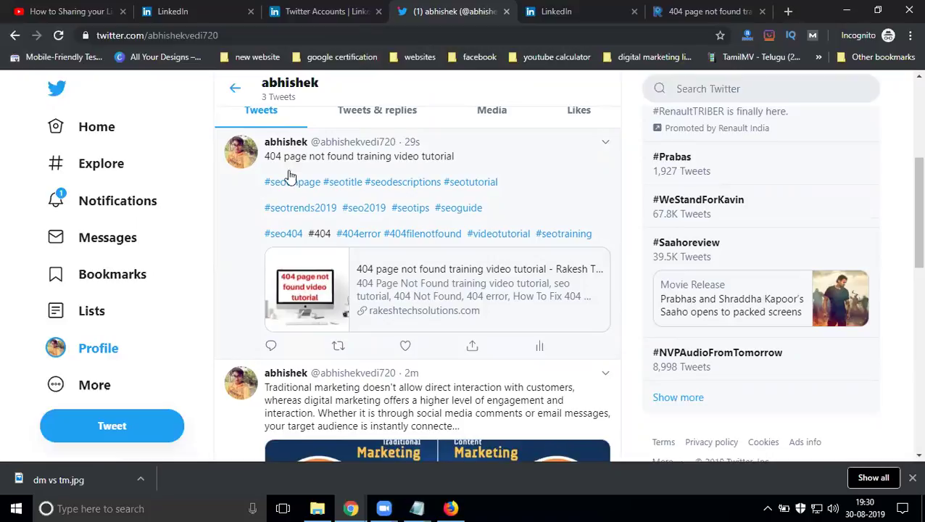
Scroll the LinkedIn feed up to the 404 post and expand it with '...see more'.
left_click(195, 12)
scroll(425, 282, "up", 3)
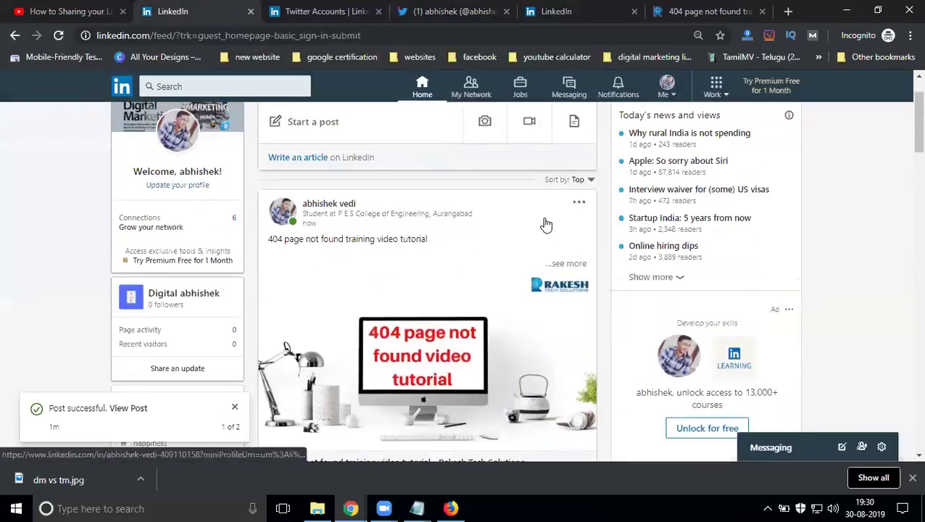
left_click(566, 263)
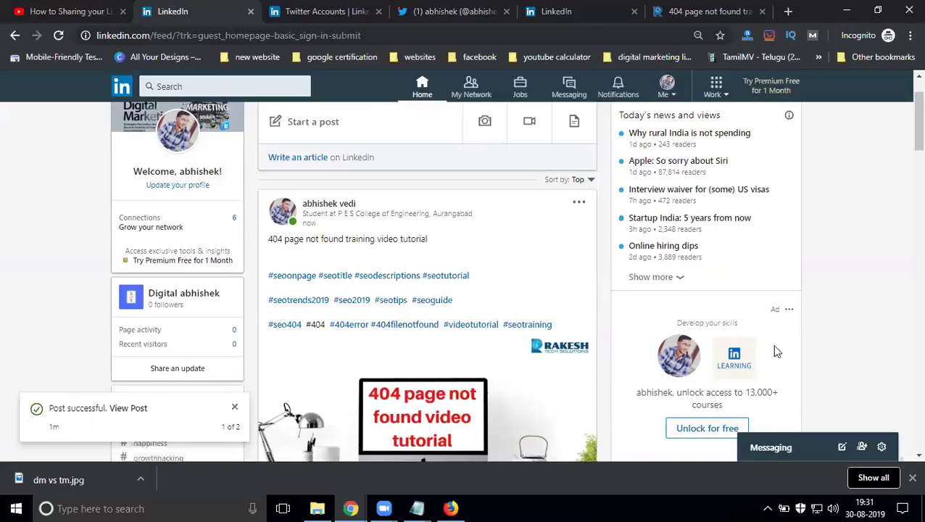
Load youtube.com in a new browser tab and search for 'digital rakesh'.
left_click(788, 12)
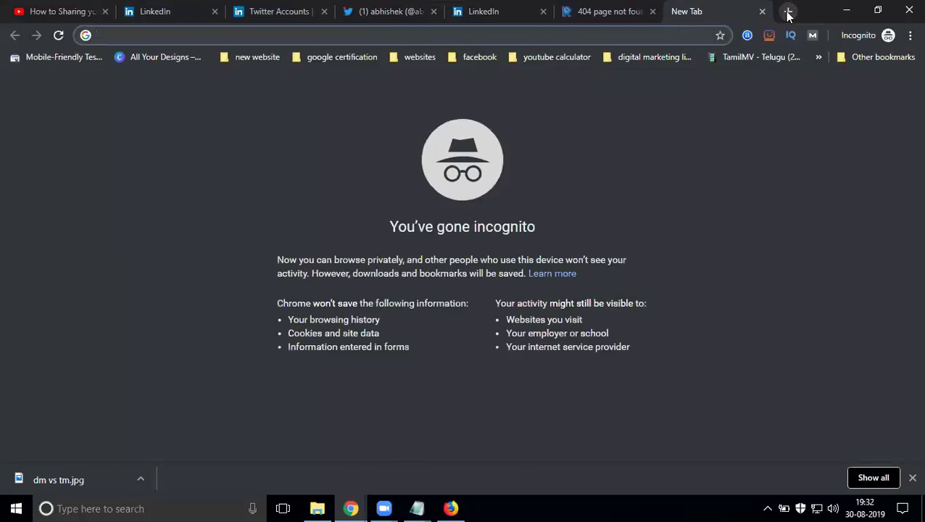
type("youtube.com")
key("Return")
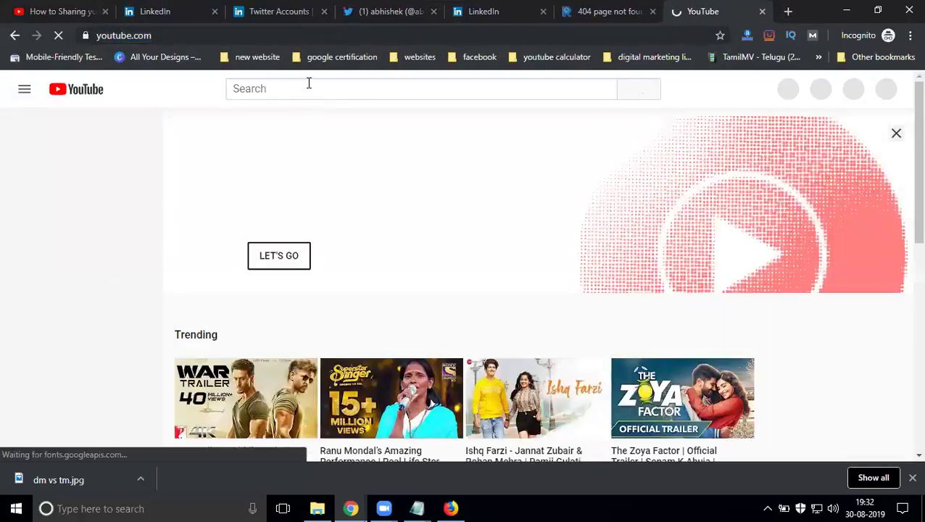
left_click(308, 83)
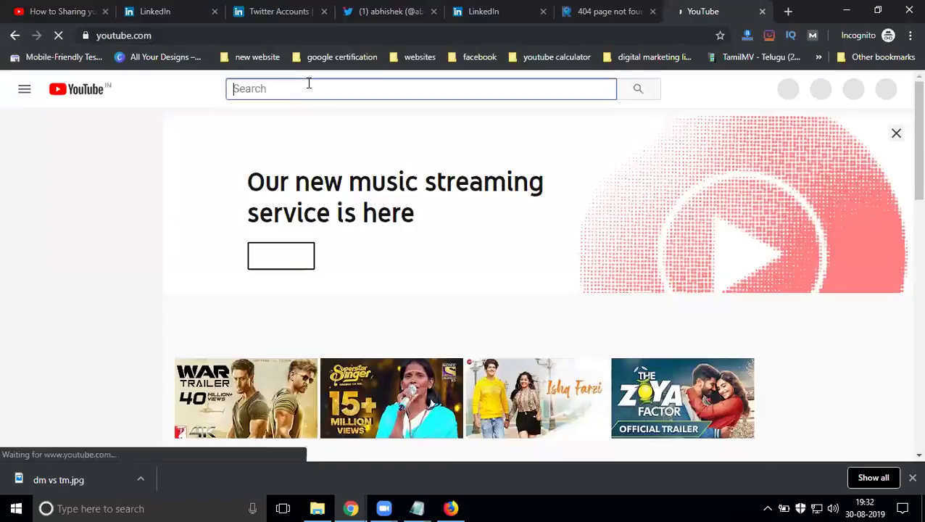
type("digita")
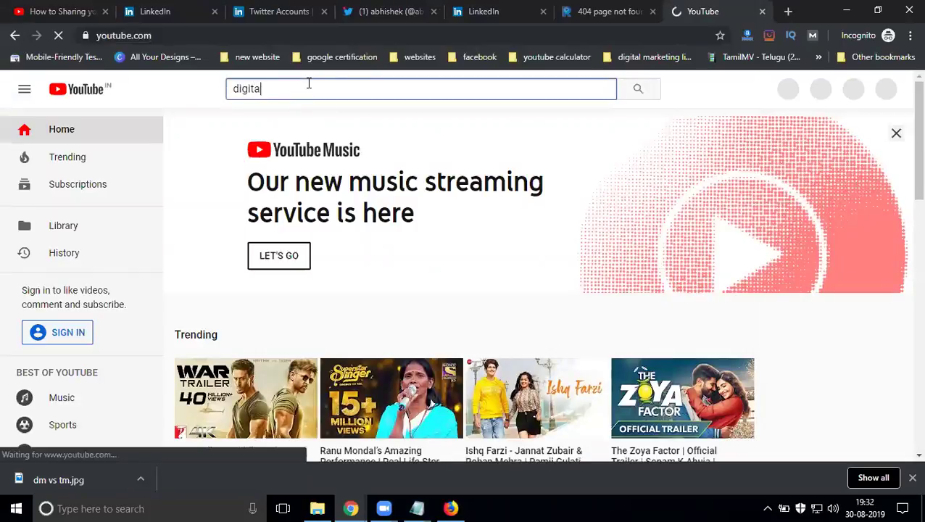
type("l rakesh")
key("Return")
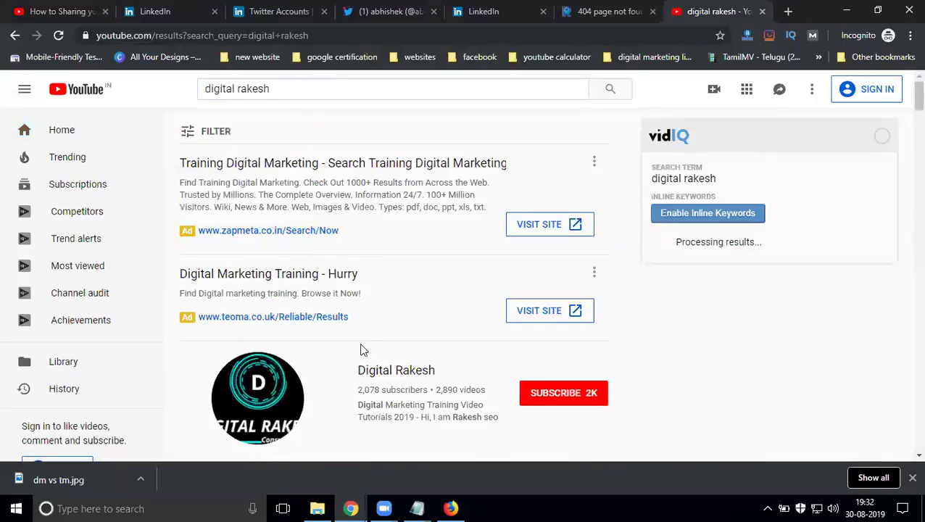
Open the backlinks-count video from the Digital Rakesh channel's Videos list in a new tab.
left_click(382, 372)
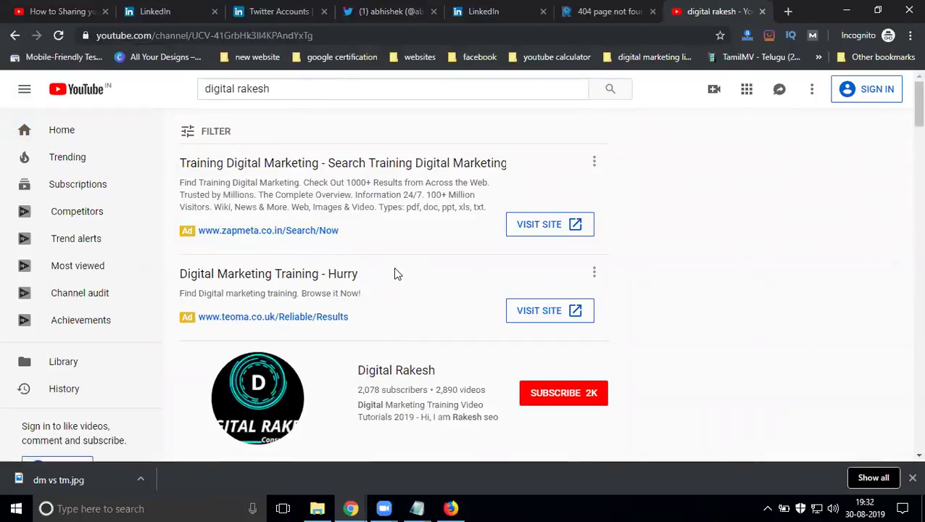
left_click(346, 316)
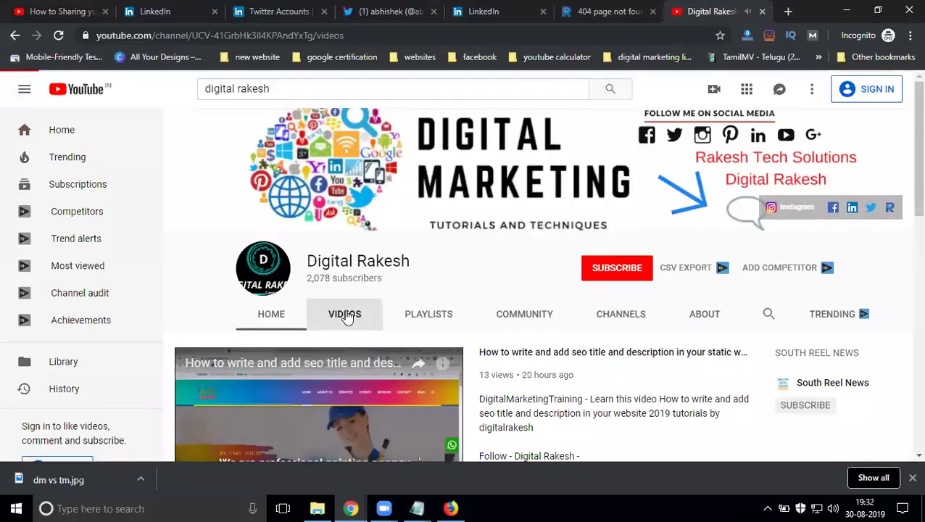
scroll(356, 293, "down", 3)
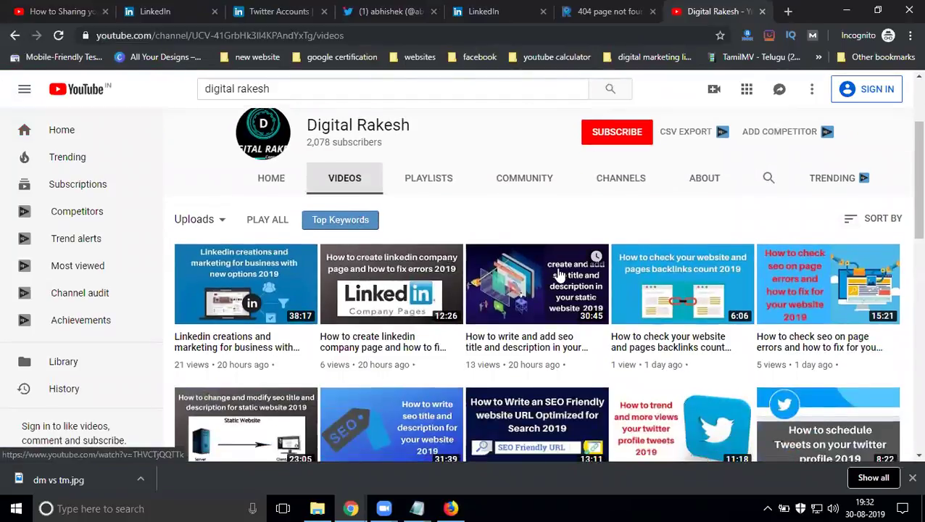
middle_click(666, 274)
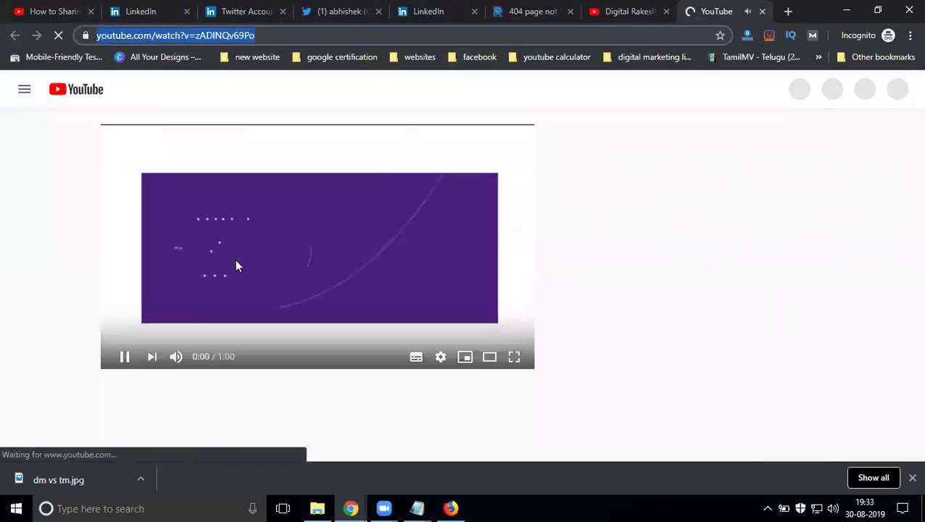
Start a LinkedIn post with the YouTube video link, visible to Anyone + Twitter.
left_click(142, 11)
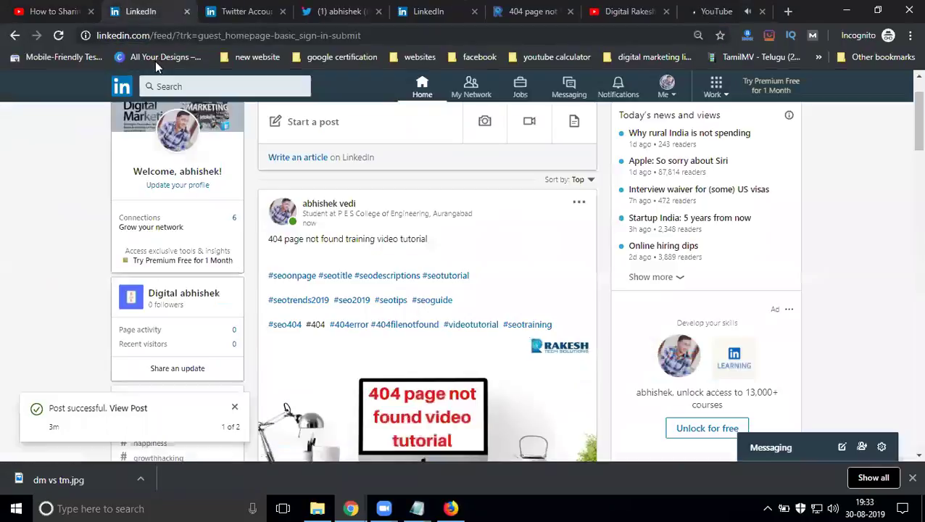
left_click(341, 129)
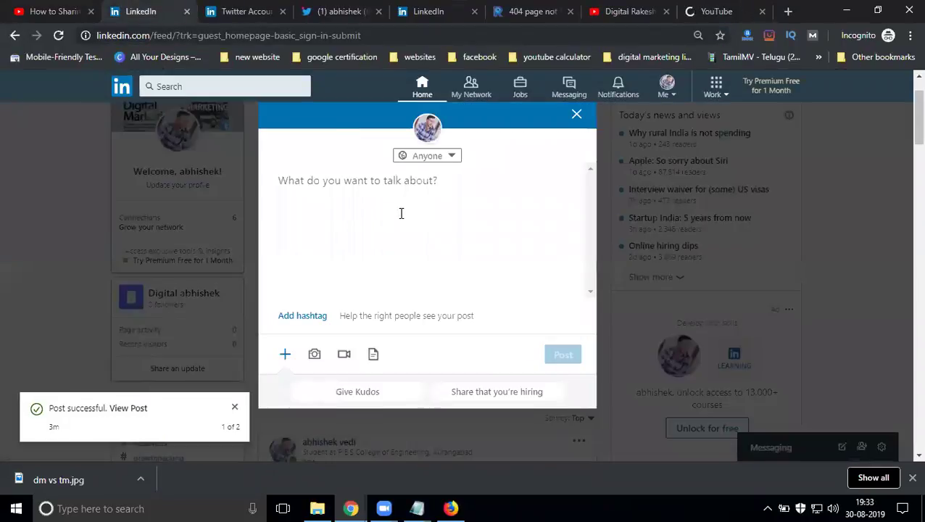
left_click(401, 213)
key("Return")
key("Return")
key("Return")
key("Return")
type("https://www.youtube.com/watch?v=zADINQv69Po")
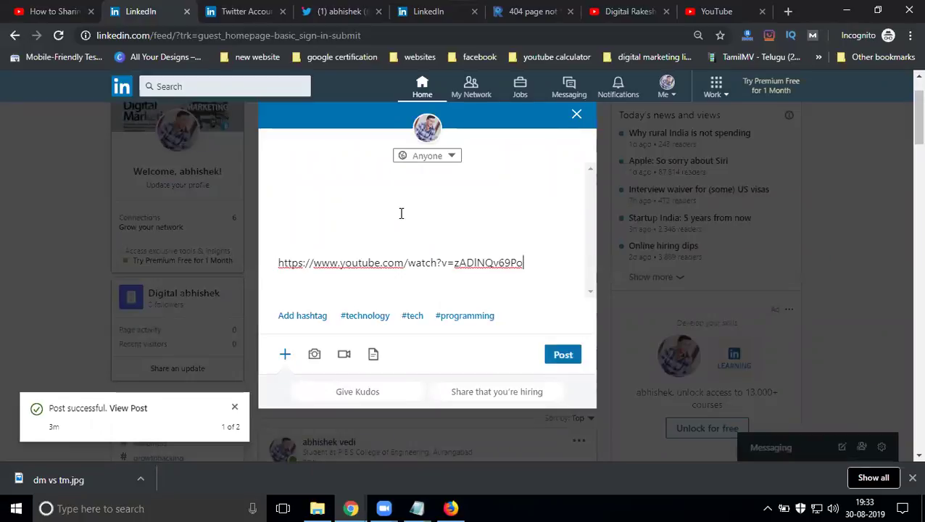
left_click(425, 157)
left_click(409, 204)
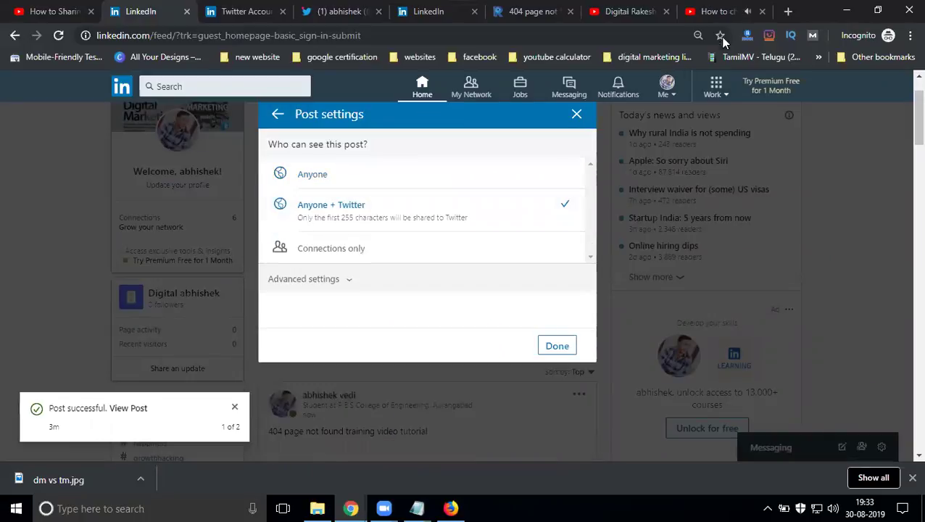
Replace the pasted video link with the video's copied title text.
left_click(723, 12)
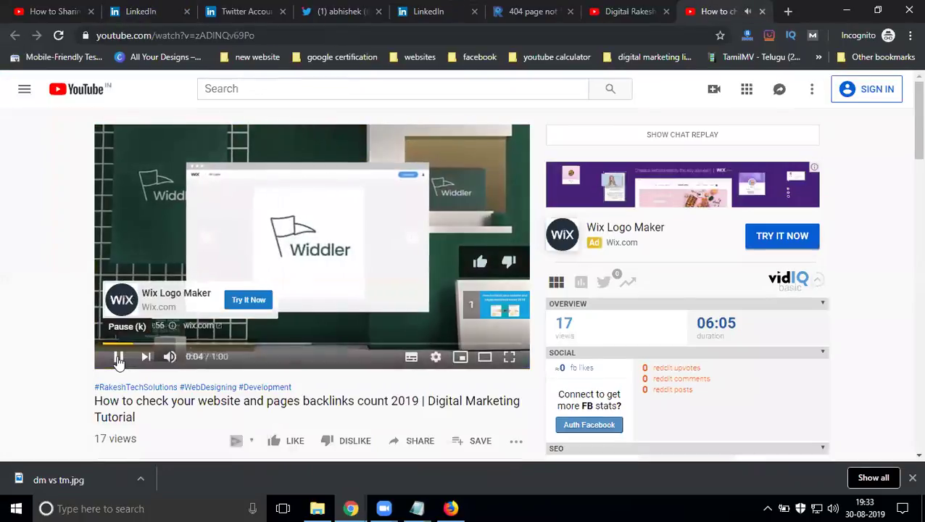
left_click(118, 358)
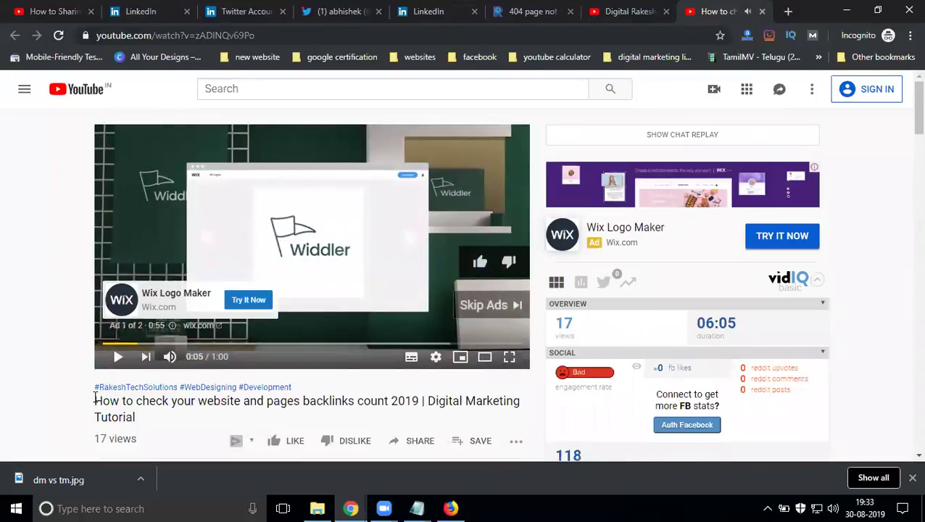
left_click_drag(95, 400, 417, 405)
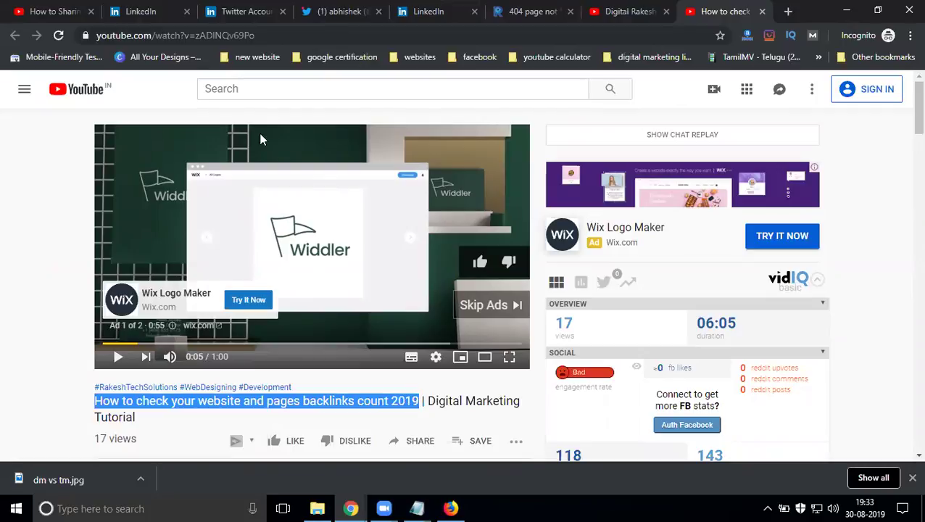
left_click(140, 11)
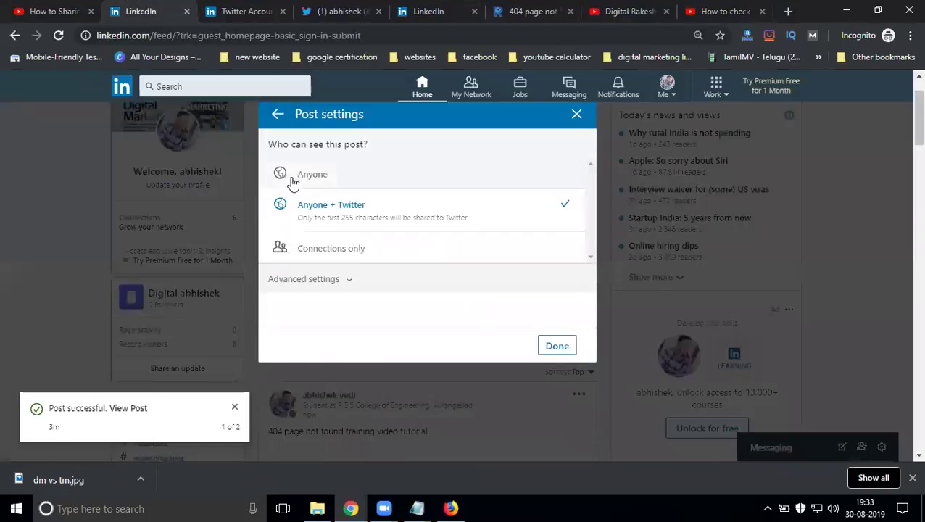
left_click(557, 348)
triple_click(323, 262)
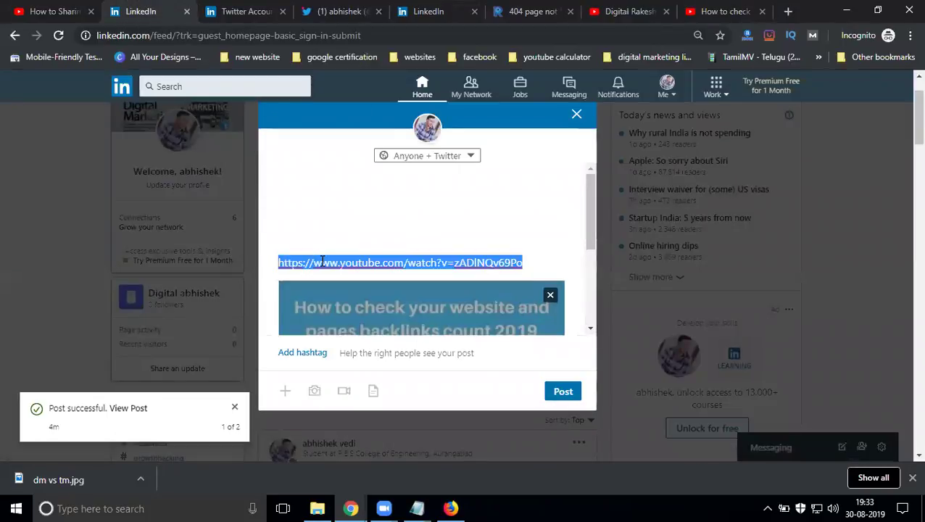
type("How to check your website and pages backlinks count 2019")
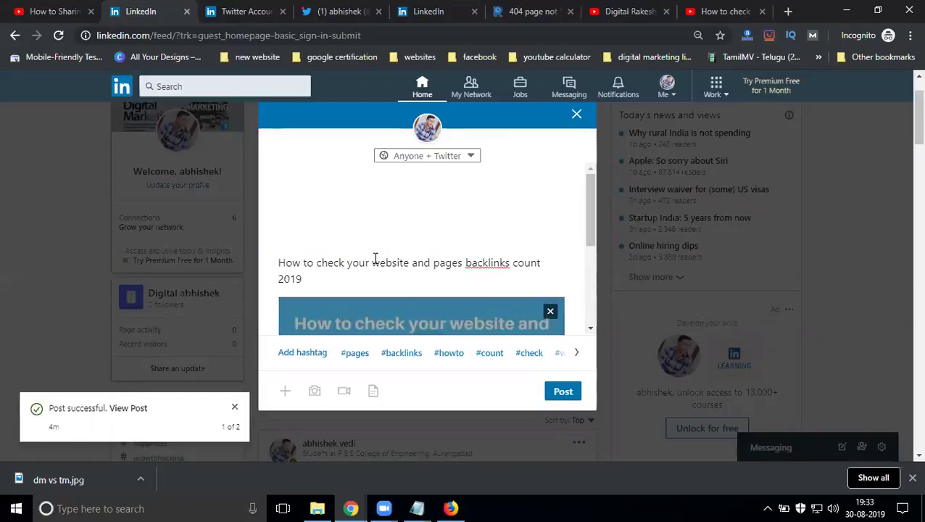
Add hashtags to 'website' and 'backlinks', remove the leading blank lines, and publish.
left_click(373, 262)
type("#")
left_click(472, 263)
type("#")
left_click(370, 277)
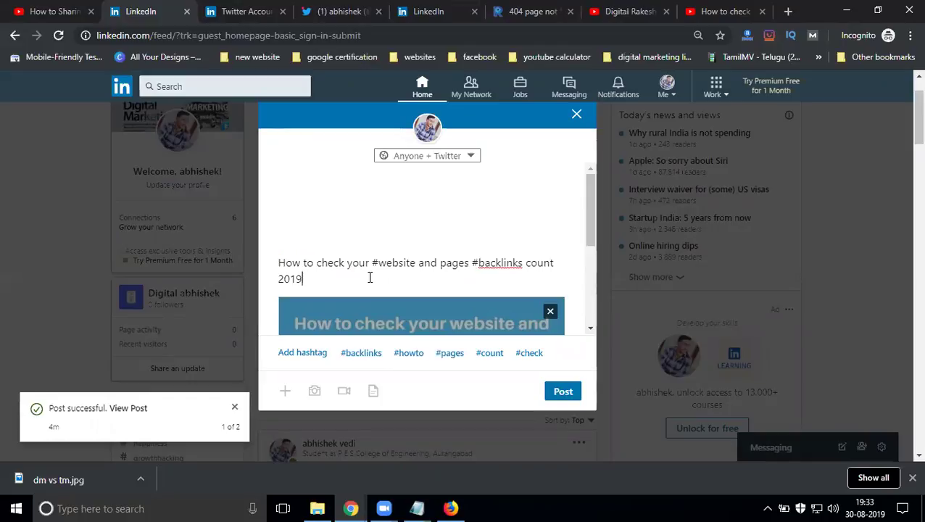
key("Return")
key("Return")
key("Return")
key("Return")
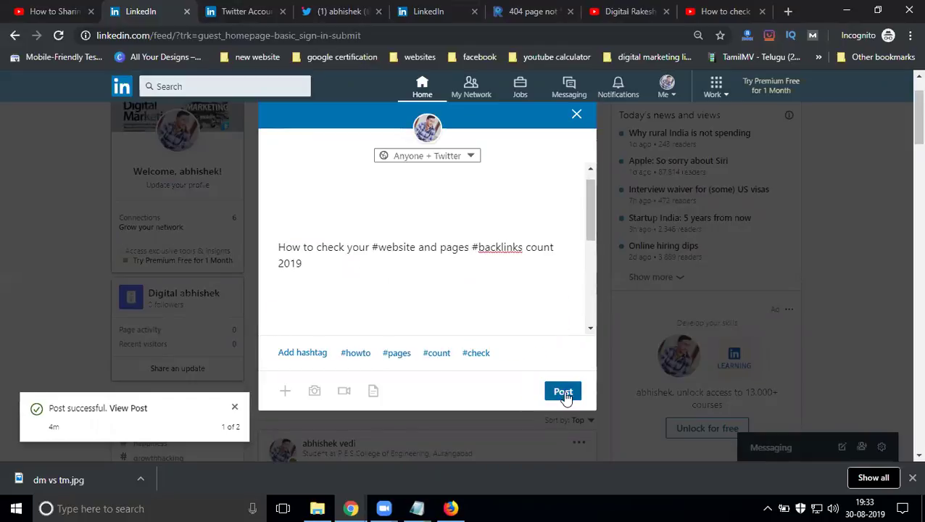
left_click(288, 185)
key("Delete")
key("Delete")
key("Delete")
key("Delete")
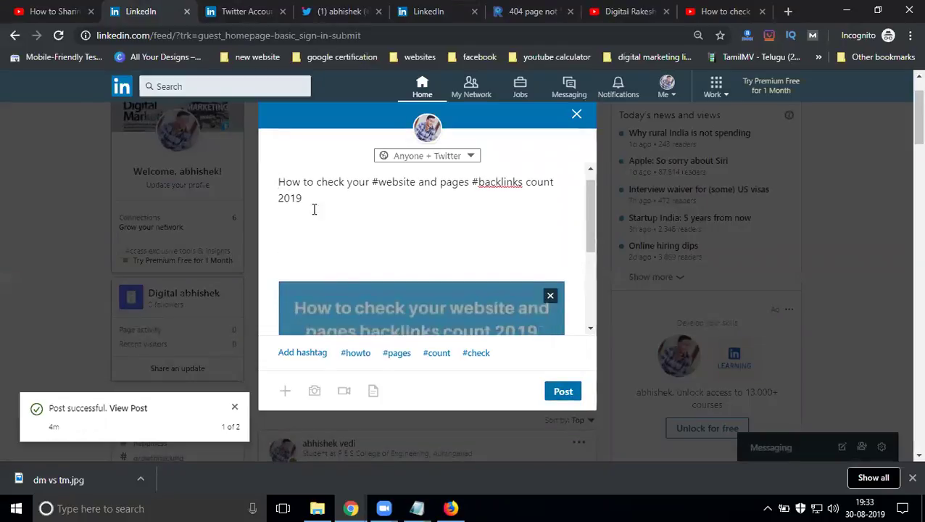
left_click(318, 205)
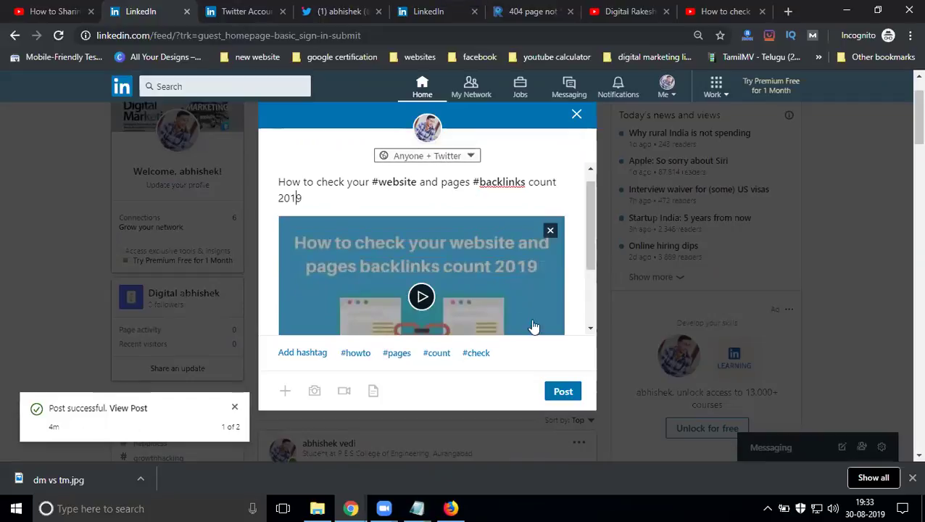
left_click(563, 393)
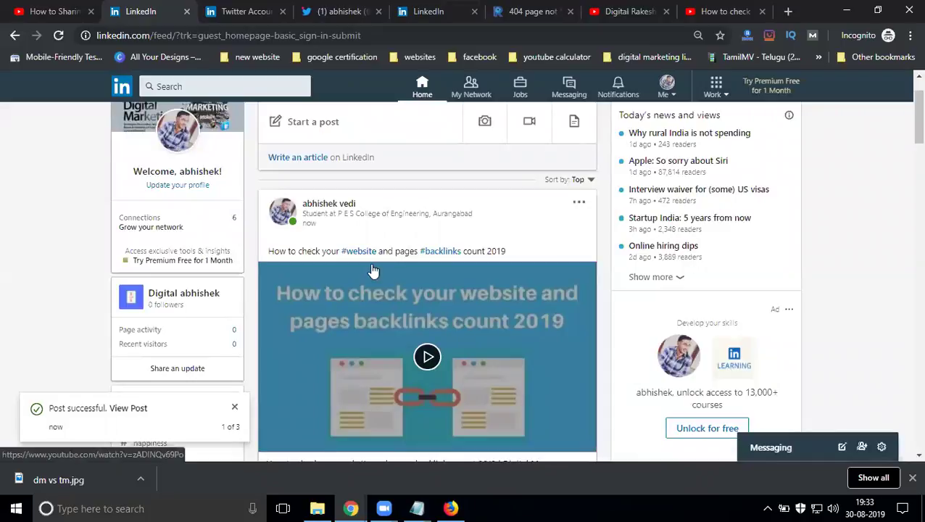
Reload the Twitter profile briefly, then return to the LinkedIn feed.
left_click(319, 12)
left_click(52, 39)
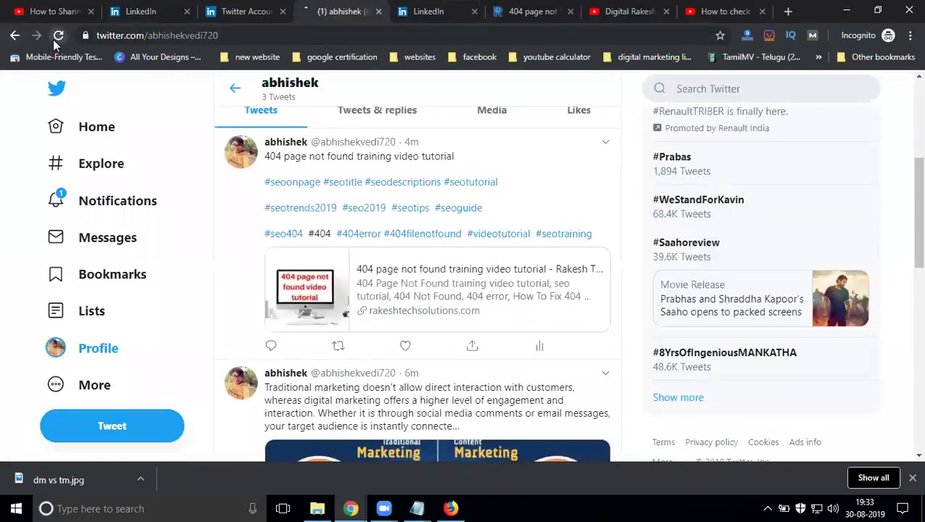
left_click(128, 8)
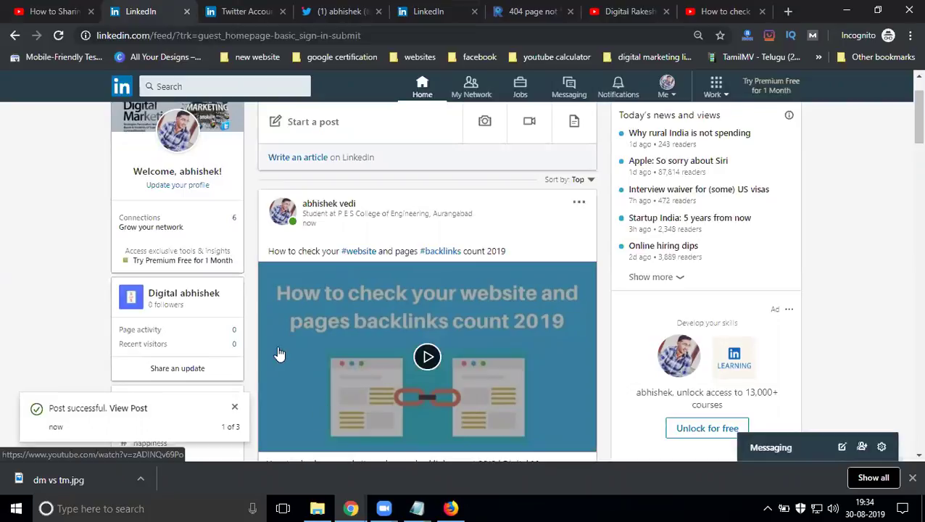
Reload the Twitter profile to show the backlinks video tweet, then scroll through the earlier tweets.
left_click(315, 6)
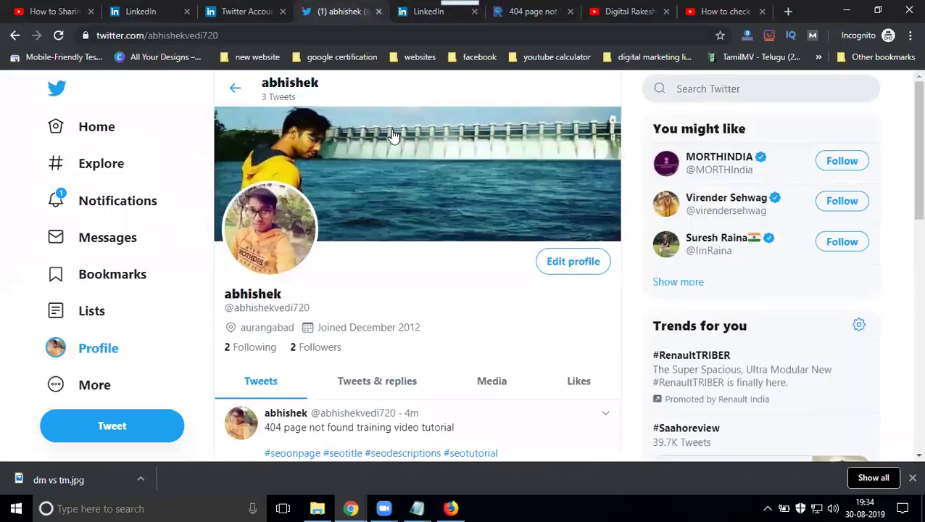
scroll(393, 139, "down", 3)
left_click(60, 36)
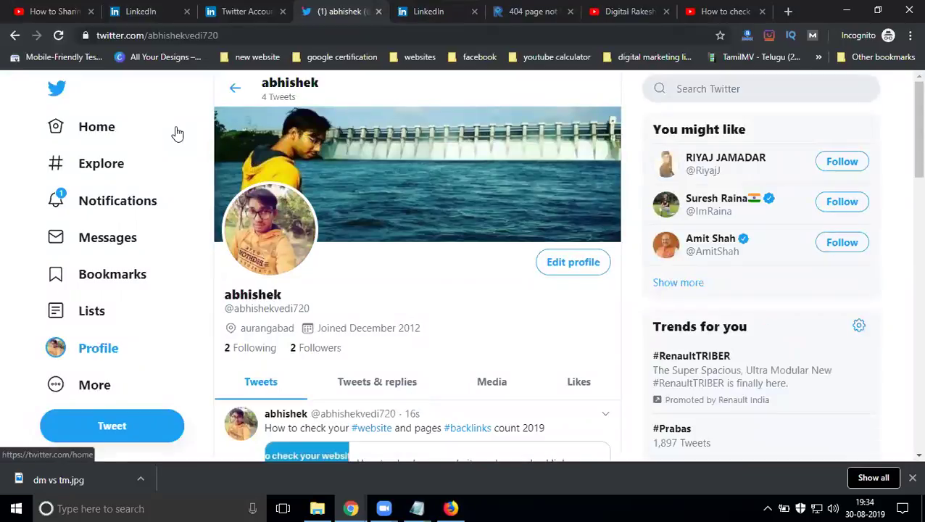
scroll(179, 137, "down", 3)
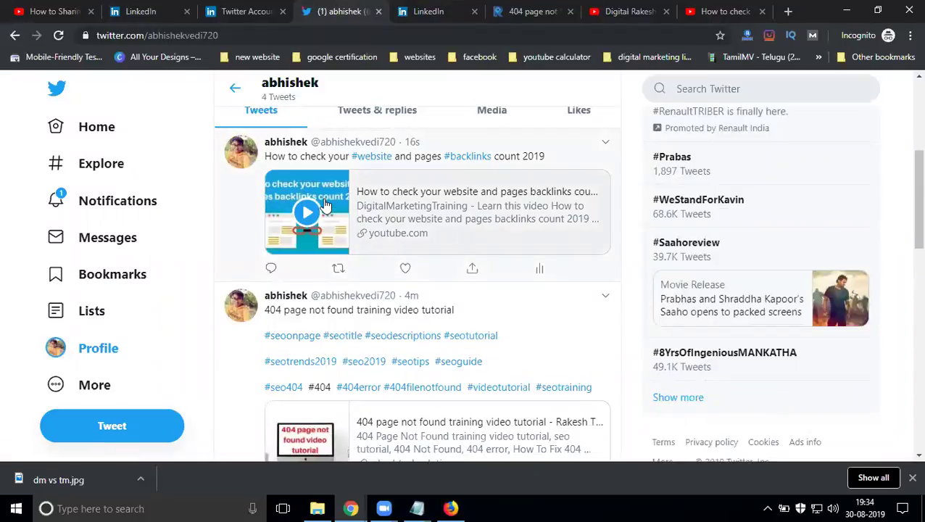
scroll(325, 207, "down", 2)
scroll(330, 210, "down", 2)
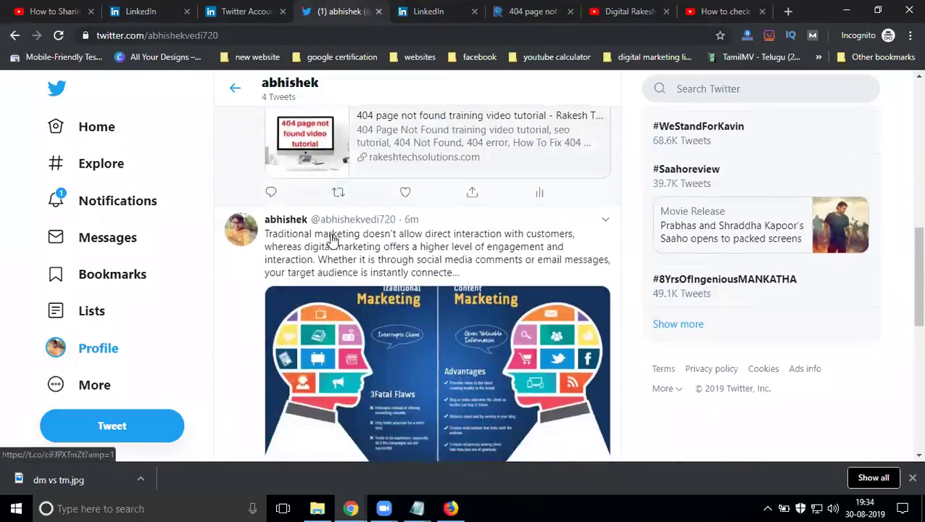
scroll(331, 242, "down", 1)
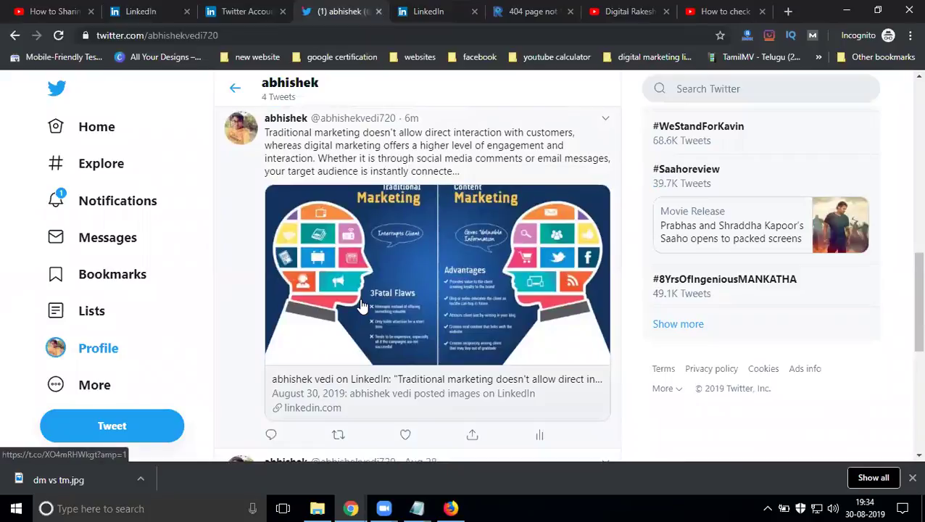